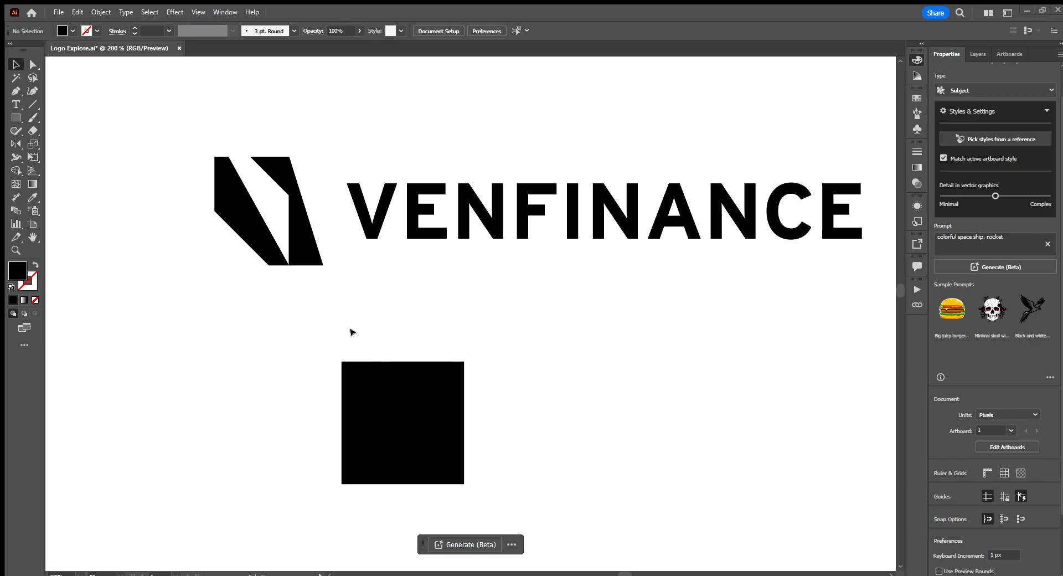
# Examine the angled edges of the VENFINANCE logo mark beside the black square
pyautogui.scroll(-1, 480, 310)
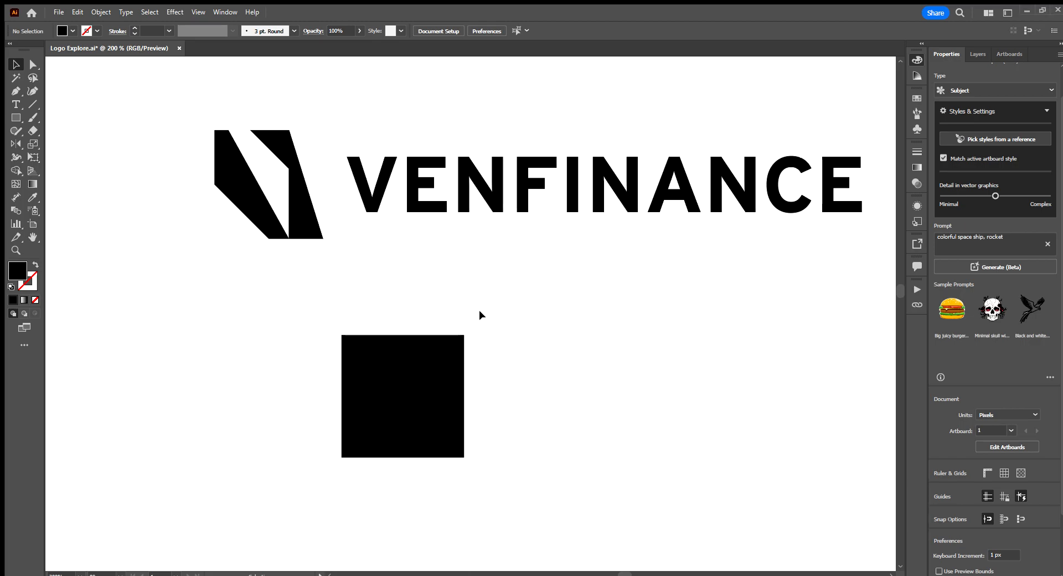
pyautogui.hscroll(-3, 387, 249)
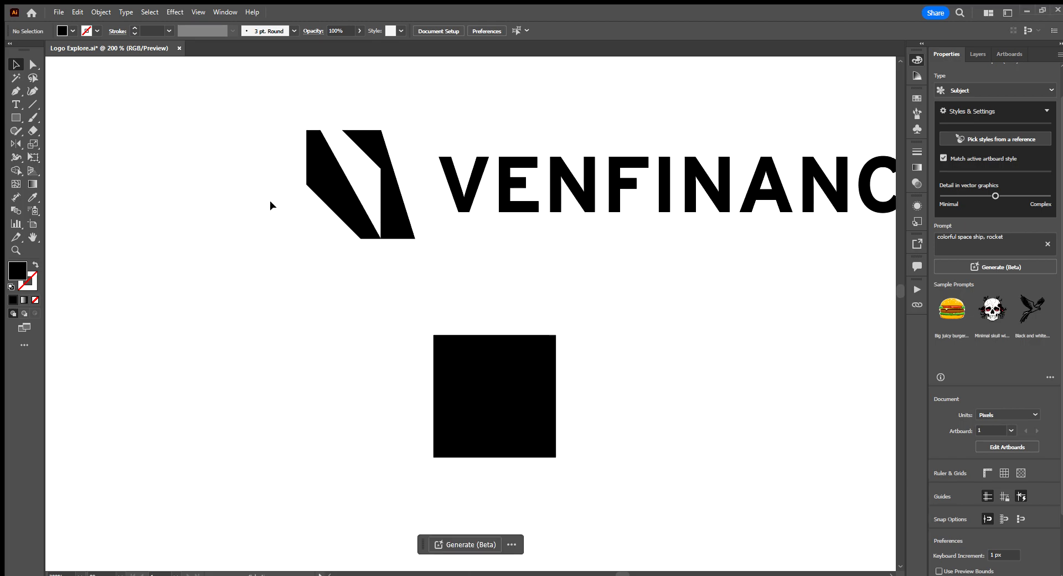
pyautogui.moveTo(292, 112); pyautogui.dragTo(424, 248)
pyautogui.click(505, 285)
pyautogui.scroll(1, 287, 111)
pyautogui.hscroll(-2, 349, 152)
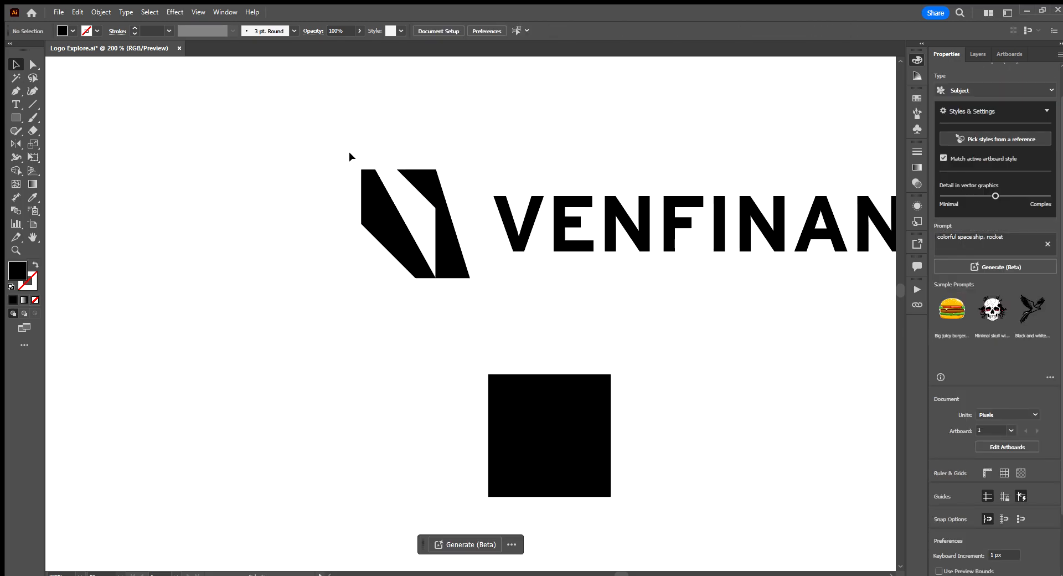
pyautogui.scroll(3, 362, 167)
pyautogui.scroll(-2, 363, 160)
pyautogui.scroll(2, 327, 159)
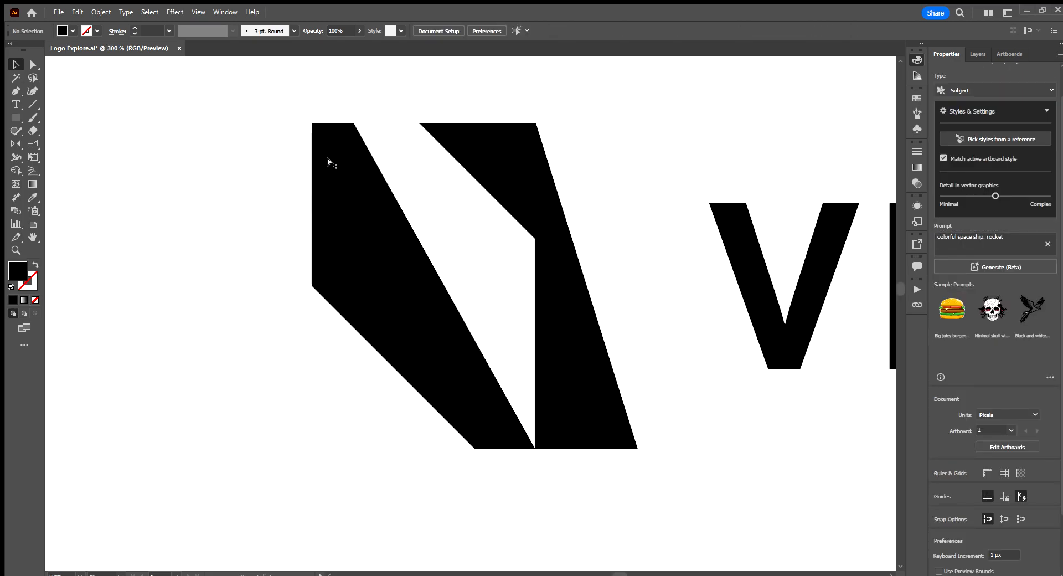
pyautogui.scroll(-1, 313, 117)
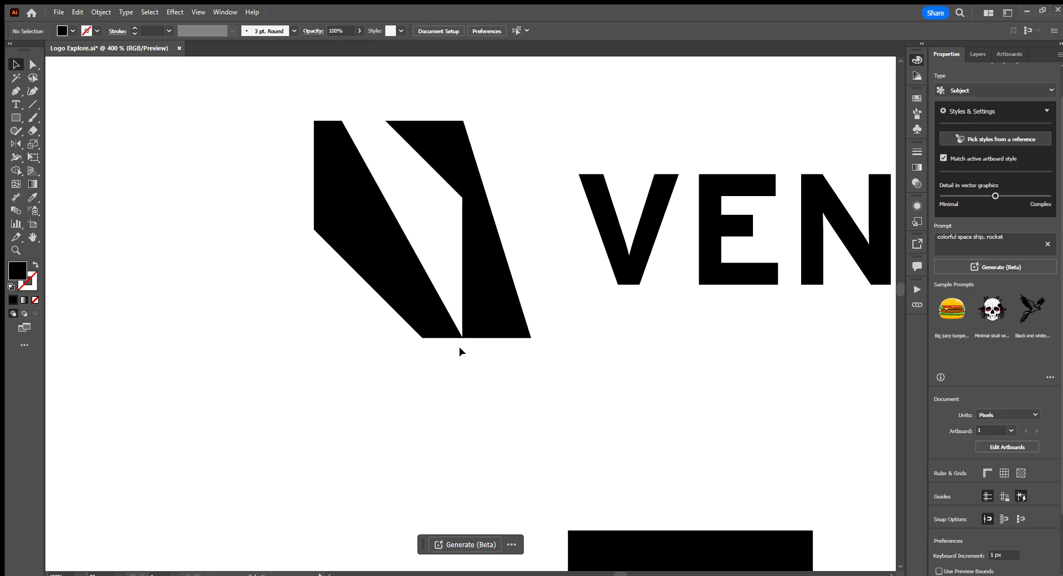
# Trace the inner diagonal edge of the logo mark's left piece with a line about 43 by 77 px and move it off the mark
pyautogui.click(35, 105)
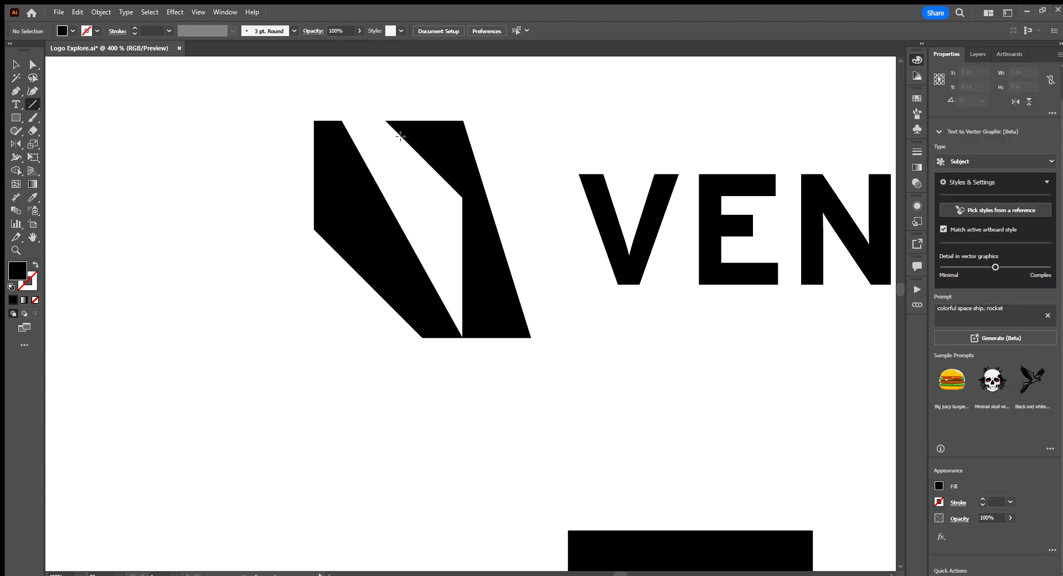
pyautogui.moveTo(342, 119); pyautogui.dragTo(462, 337)
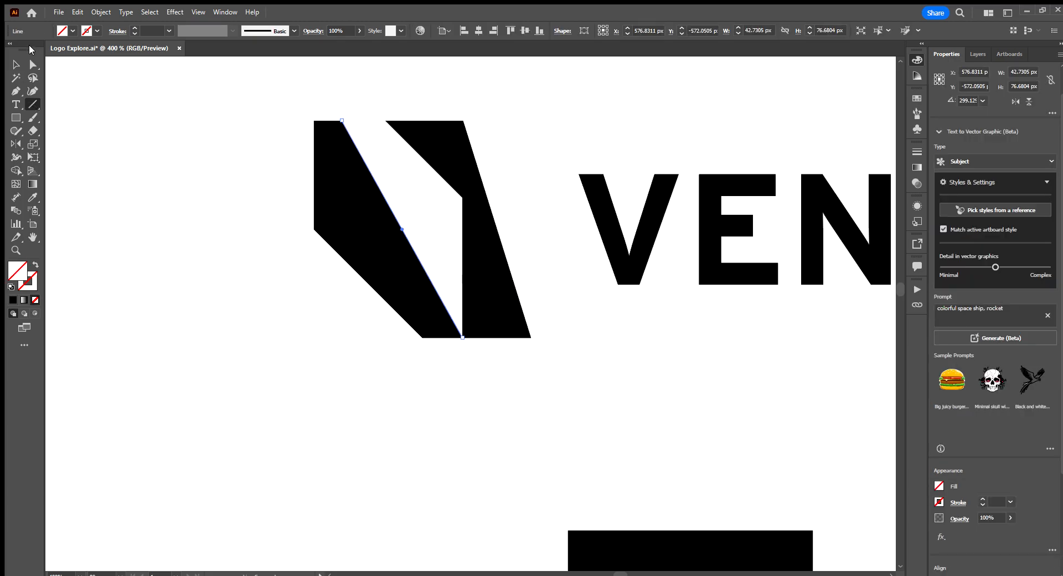
pyautogui.click(12, 65)
pyautogui.moveTo(408, 233); pyautogui.dragTo(273, 390)
# Give the traced line a red 1 pt stroke and reposition it below and to the left of the logo mark
pyautogui.doubleClick(32, 287)
pyautogui.moveTo(525, 290); pyautogui.dragTo(555, 199)
pyautogui.click(634, 238)
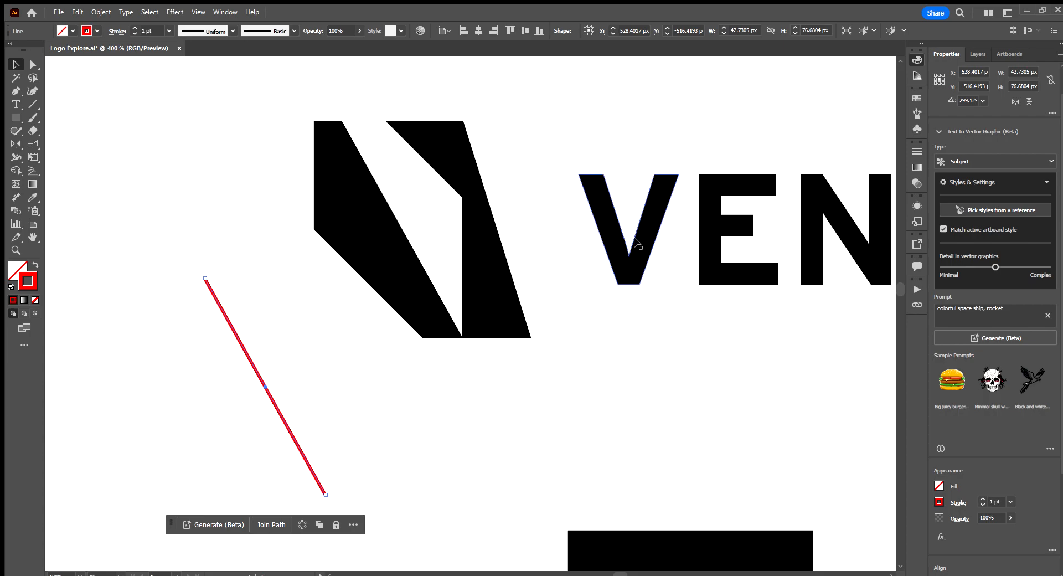
pyautogui.click(442, 339)
pyautogui.scroll(-3, 354, 327)
pyautogui.moveTo(263, 320); pyautogui.dragTo(290, 393)
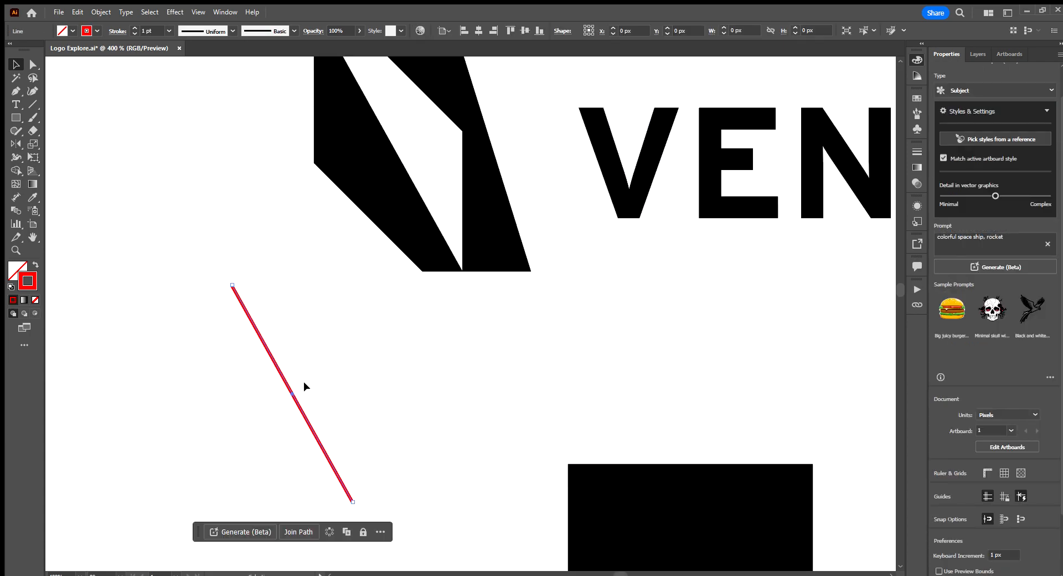
pyautogui.scroll(-2, 380, 325)
pyautogui.click(380, 325)
# Trace the mark's lower-left outer diagonal edge with a red line and move it down beside the first line
pyautogui.scroll(3, 324, 248)
pyautogui.click(32, 105)
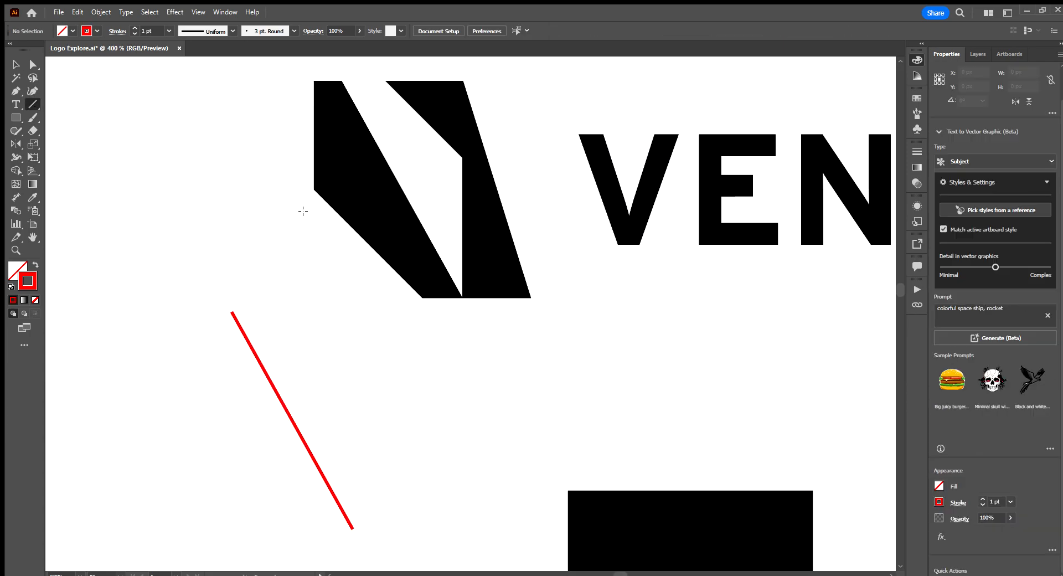
pyautogui.moveTo(314, 189); pyautogui.dragTo(360, 389)
pyautogui.press('v')
pyautogui.click(434, 380)
# Trace the mark's slanted right outer edge with a line about 24 by 77 px and move it beside the other red lines
pyautogui.click(33, 104)
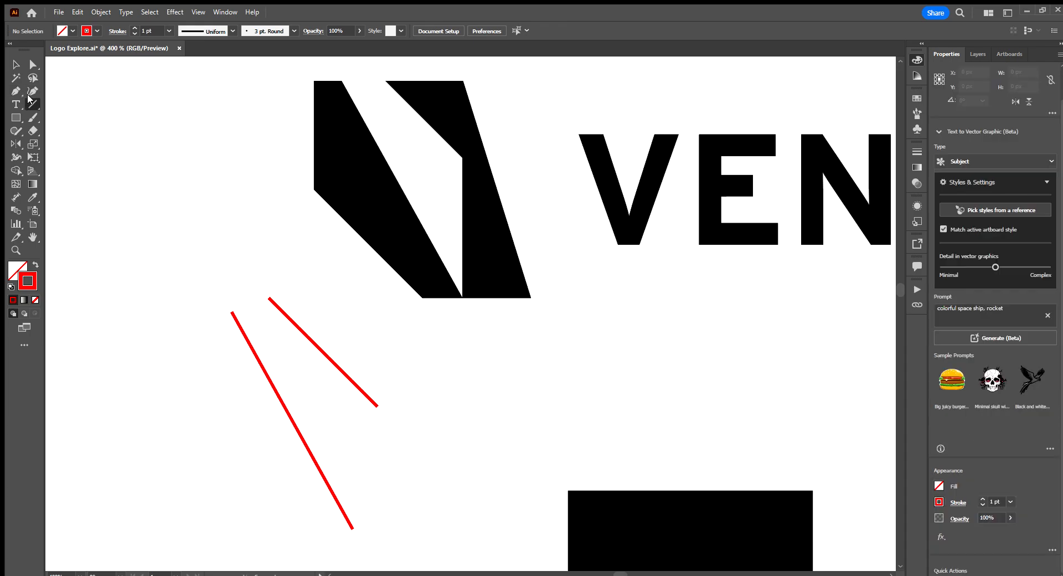
pyautogui.scroll(2, 465, 132)
pyautogui.moveTo(464, 119); pyautogui.dragTo(531, 339)
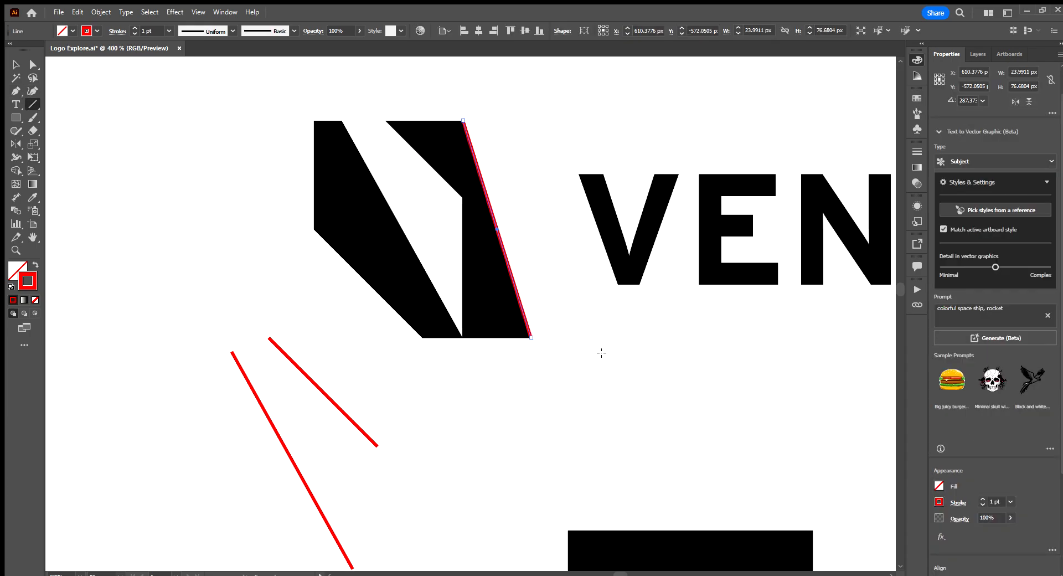
pyautogui.press('v')
pyautogui.click(535, 312)
pyautogui.moveTo(521, 305); pyautogui.dragTo(437, 507)
pyautogui.scroll(-3, 532, 228)
pyautogui.moveTo(410, 359); pyautogui.dragTo(398, 377)
pyautogui.click(482, 349)
# Draw a second line along the left piece's inner diagonal edge and move it to the far left of the mark
pyautogui.scroll(3, 206, 214)
pyautogui.press('\\')
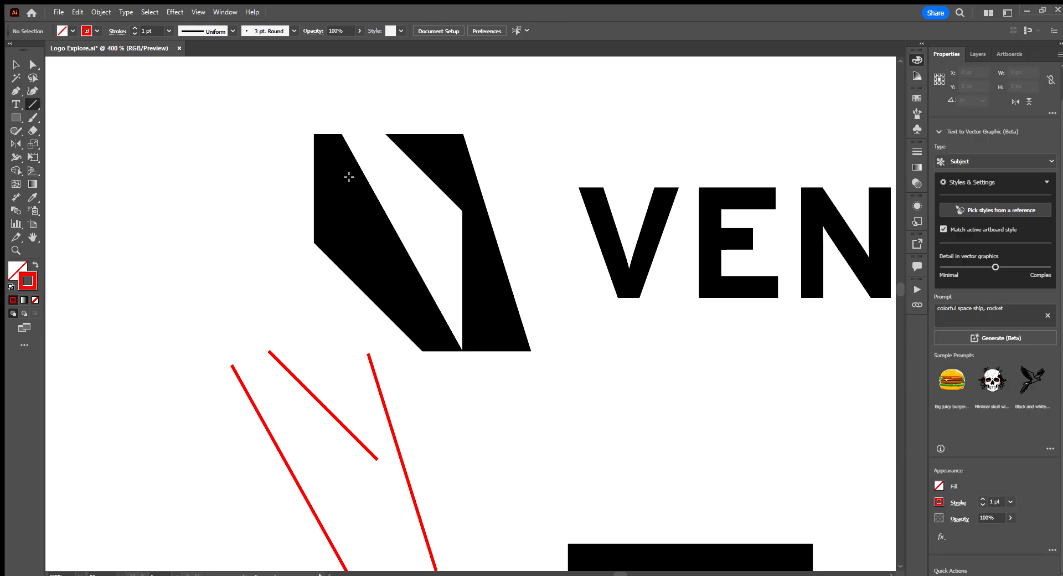
pyautogui.moveTo(342, 134)
pyautogui.mouseDown()
pyautogui.moveTo(510, 360)
pyautogui.moveTo(462, 351)
pyautogui.mouseUp()
pyautogui.press('v')
pyautogui.click(563, 376)
pyautogui.moveTo(414, 264); pyautogui.dragTo(113, 300)
# Trace the short vertical inner edge of the mark's right piece with a line and move it left of the mark
pyautogui.press('\\')
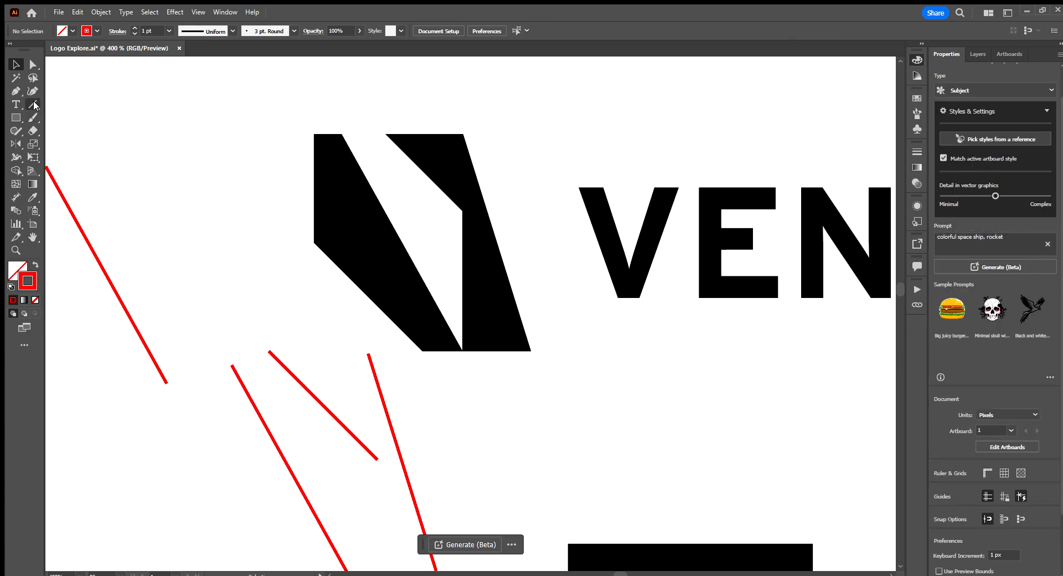
pyautogui.moveTo(466, 209); pyautogui.dragTo(462, 352)
pyautogui.press('v')
pyautogui.moveTo(465, 272); pyautogui.dragTo(180, 222)
pyautogui.click(245, 251)
# Trace the 45-degree inner edge of the mark's right piece with a line about 27 by 27 px and move it left of the mark
pyautogui.press('\\')
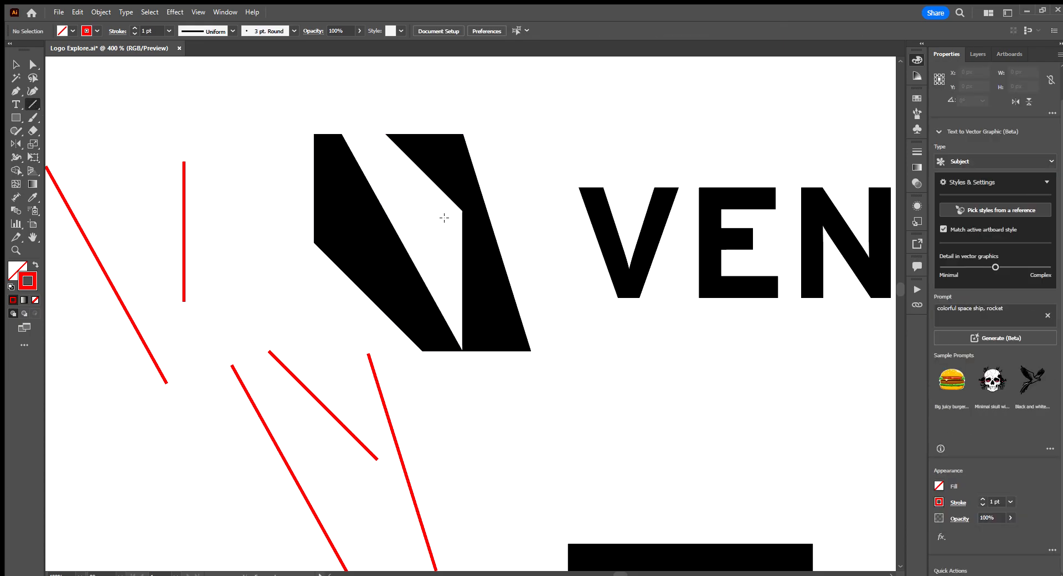
pyautogui.moveTo(386, 133); pyautogui.dragTo(271, 282)
pyautogui.press('v')
pyautogui.scroll(-5, 272, 282)
pyautogui.scroll(4, 334, 241)
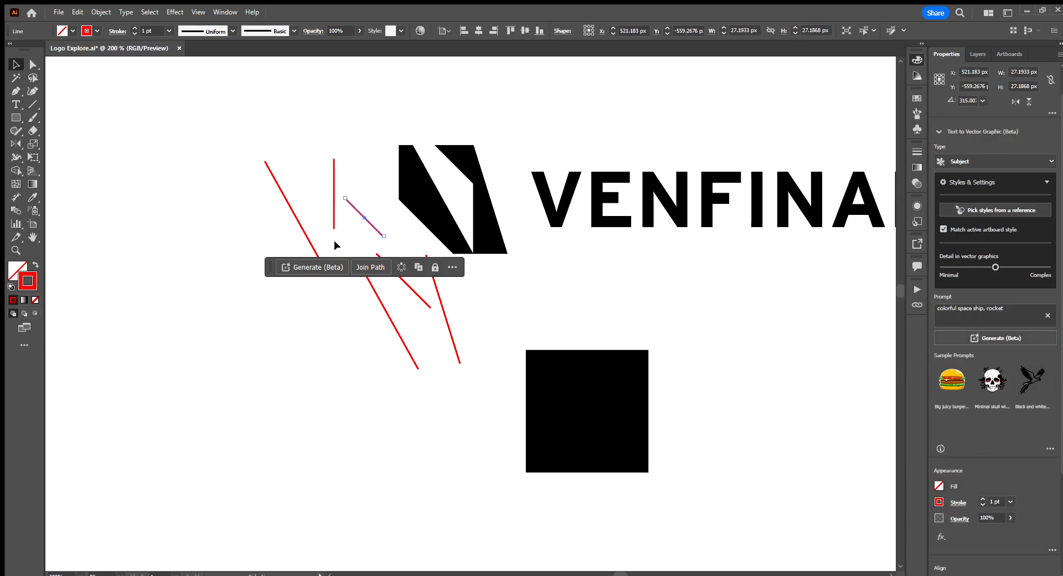
pyautogui.click(390, 247)
# Move the red lines down away from the logo mark to the area left of the black square
pyautogui.scroll(2, 389, 247)
pyautogui.scroll(-3, 172, 118)
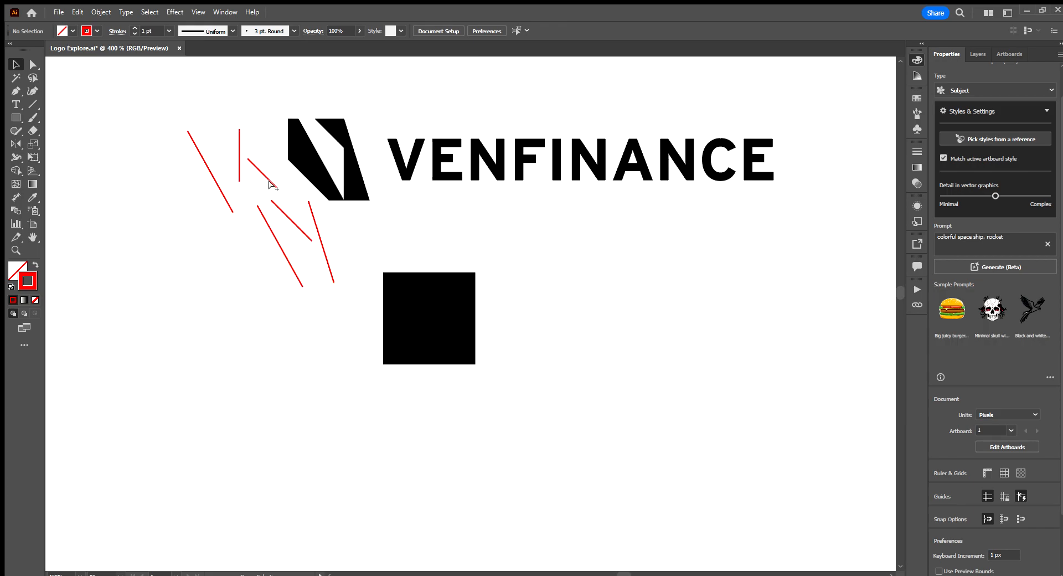
pyautogui.moveTo(173, 119); pyautogui.dragTo(264, 212)
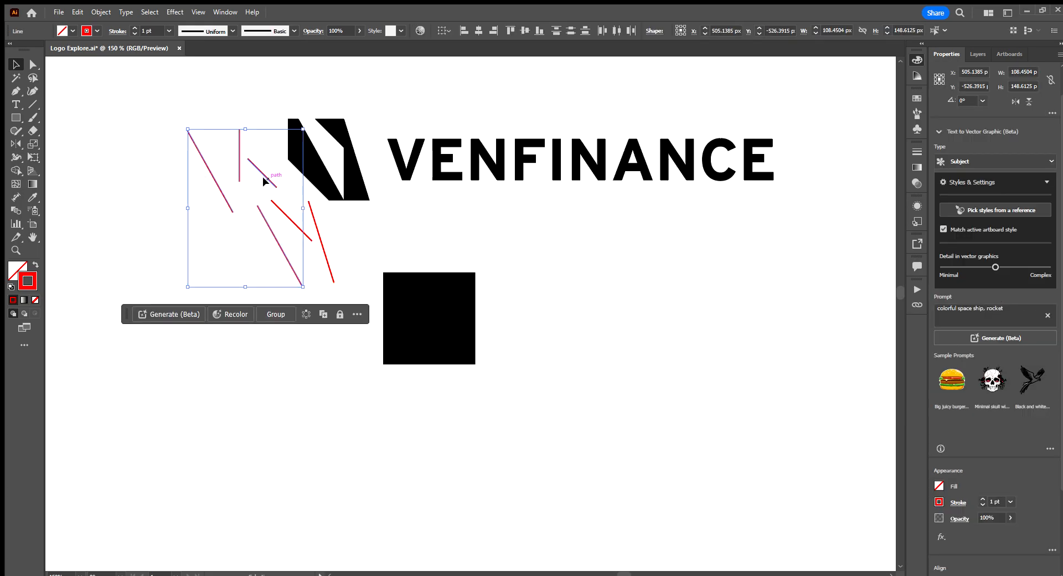
pyautogui.moveTo(268, 175); pyautogui.dragTo(233, 275)
pyautogui.moveTo(278, 228); pyautogui.dragTo(303, 342)
pyautogui.click(351, 349)
# Place the slanted edge line over the black square's right side and the two long diagonal lines across the square
pyautogui.scroll(2, 352, 349)
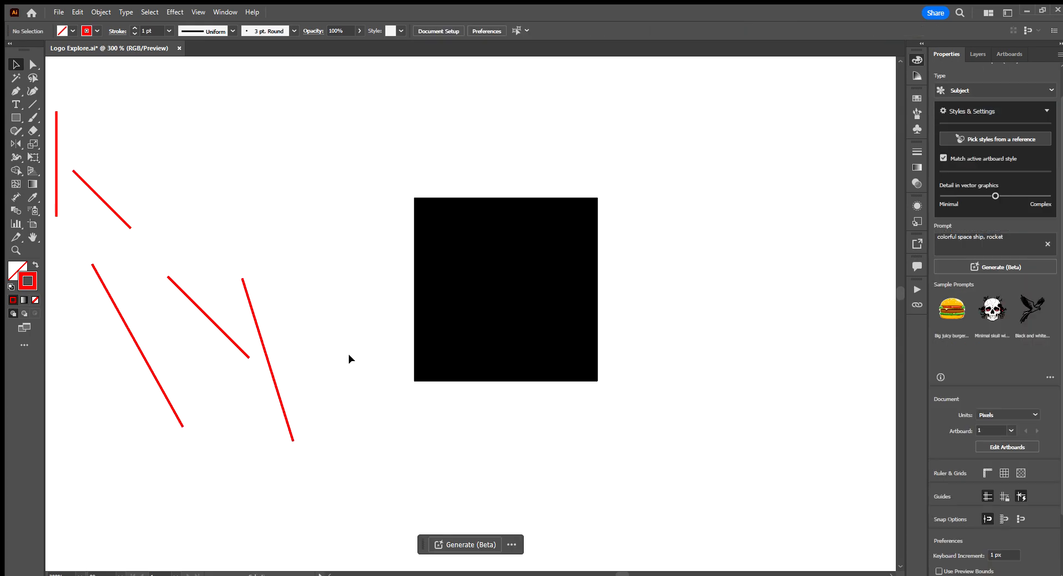
pyautogui.scroll(-2, 344, 355)
pyautogui.moveTo(309, 383); pyautogui.dragTo(470, 327)
pyautogui.moveTo(229, 343); pyautogui.dragTo(442, 346)
pyautogui.moveTo(177, 288); pyautogui.dragTo(398, 308)
# Reflect a copy of the diagonal line on the square's left side and move the original back among the spare lines
pyautogui.press('o')
pyautogui.moveTo(477, 301); pyautogui.dragTo(547, 294)
pyautogui.moveTo(480, 365); pyautogui.dragTo(469, 308)
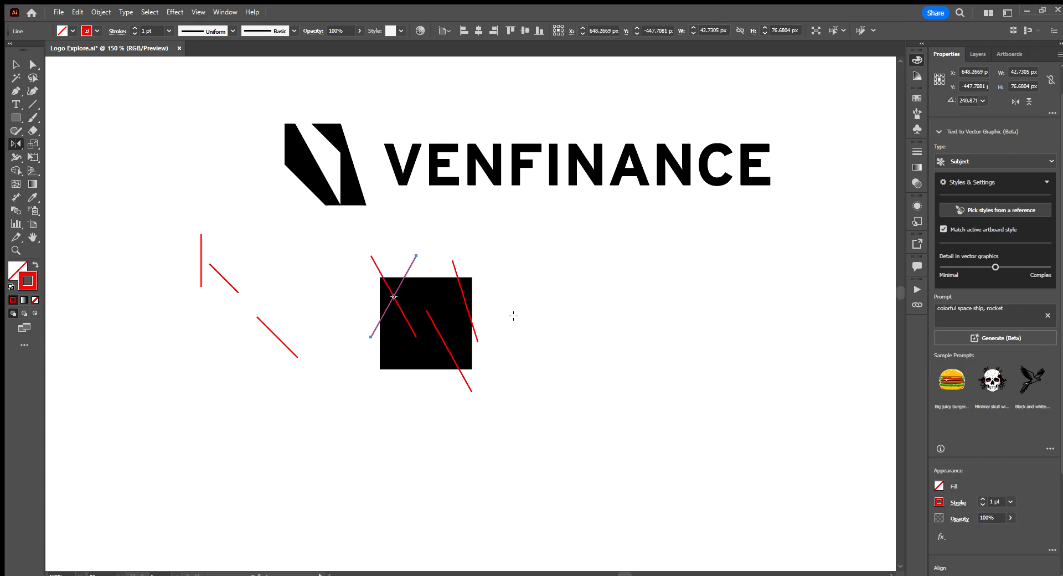
pyautogui.press('v')
pyautogui.click(366, 266)
pyautogui.moveTo(375, 268); pyautogui.dragTo(241, 231)
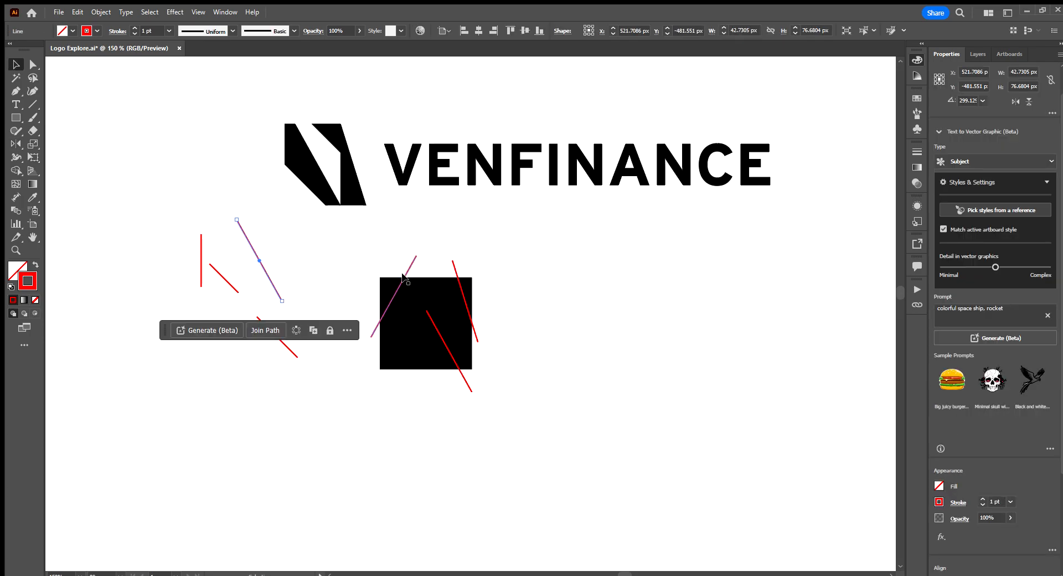
# Adjust the mirrored line across the square's top-left corner, the slanted line on its right side, and the lower diagonal line
pyautogui.click(405, 276)
pyautogui.click(395, 267)
pyautogui.moveTo(407, 270); pyautogui.dragTo(407, 280)
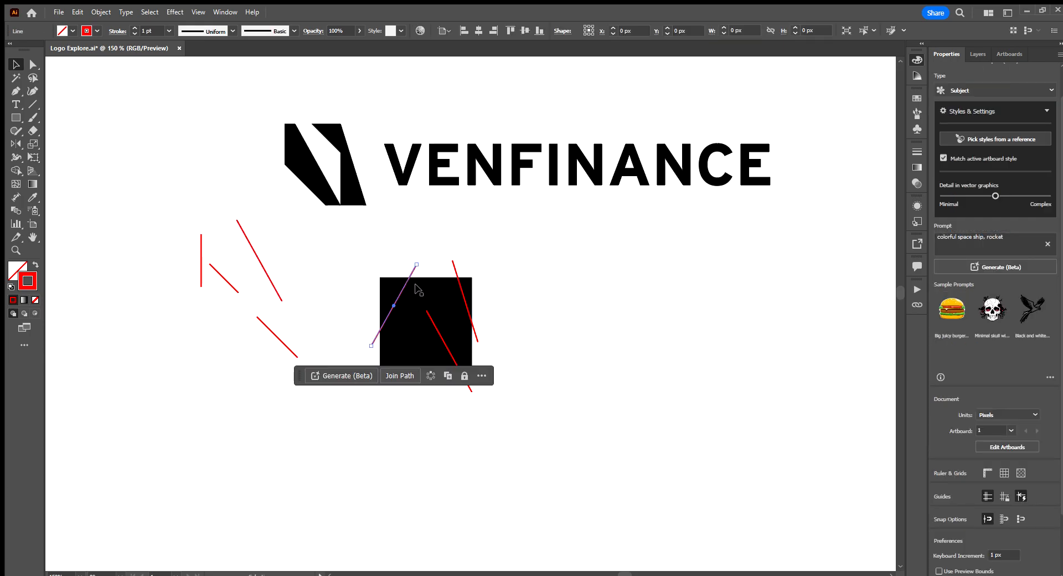
pyautogui.click(512, 334)
pyautogui.moveTo(470, 324); pyautogui.dragTo(473, 332)
pyautogui.click(493, 441)
pyautogui.scroll(2, 437, 373)
pyautogui.moveTo(487, 380); pyautogui.dragTo(456, 390)
pyautogui.click(629, 370)
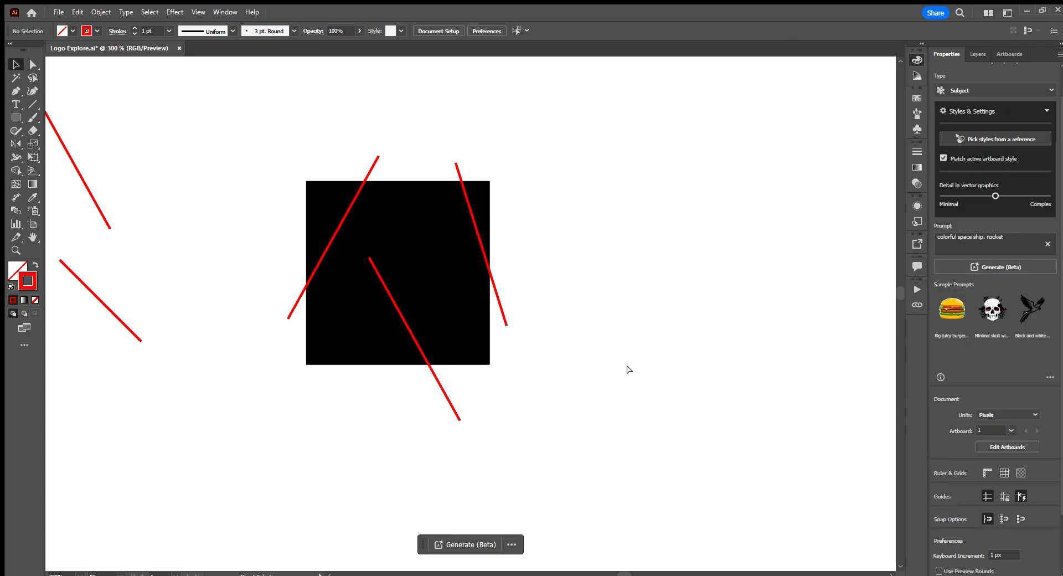
# Reflect a copy of the diagonal line that crosses the square's bottom edge
pyautogui.scroll(-1, 427, 308)
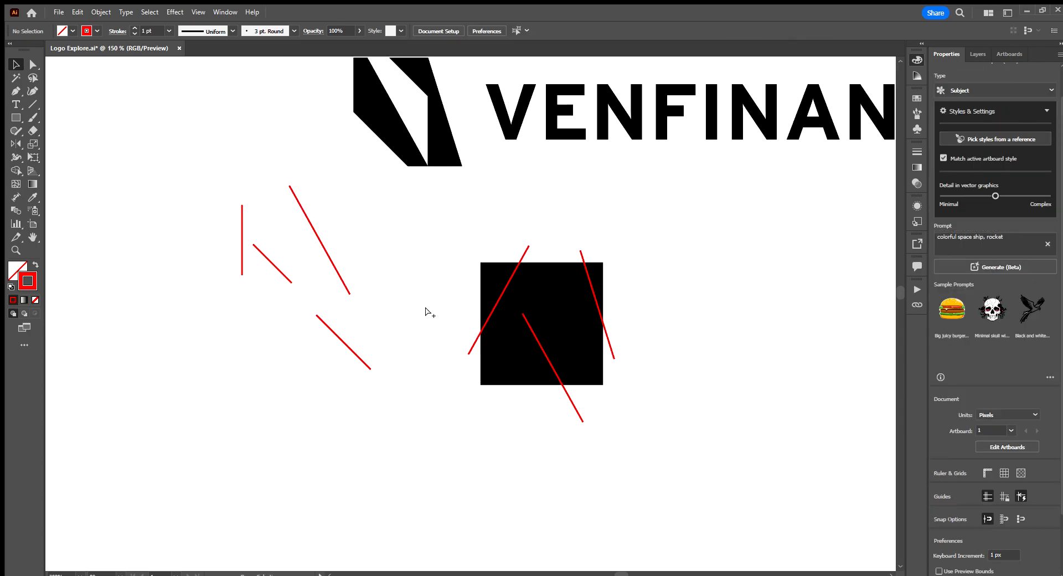
pyautogui.click(554, 365)
pyautogui.press('o')
pyautogui.moveTo(667, 429); pyautogui.dragTo(689, 404)
pyautogui.moveTo(506, 361); pyautogui.dragTo(655, 424)
# Join up the mirrored copy with the lower diagonal as an inverted V, and align the slanted line's lower end with the square's bottom-right corner
pyautogui.press('v')
pyautogui.click(623, 367)
pyautogui.moveTo(537, 394); pyautogui.dragTo(477, 394)
pyautogui.click(626, 328)
pyautogui.moveTo(610, 343); pyautogui.dragTo(597, 368)
# Cut off the square's top-left corner along the mirrored line with the Shape Builder tool
pyautogui.moveTo(677, 368); pyautogui.dragTo(467, 230)
pyautogui.scroll(-2, 579, 292)
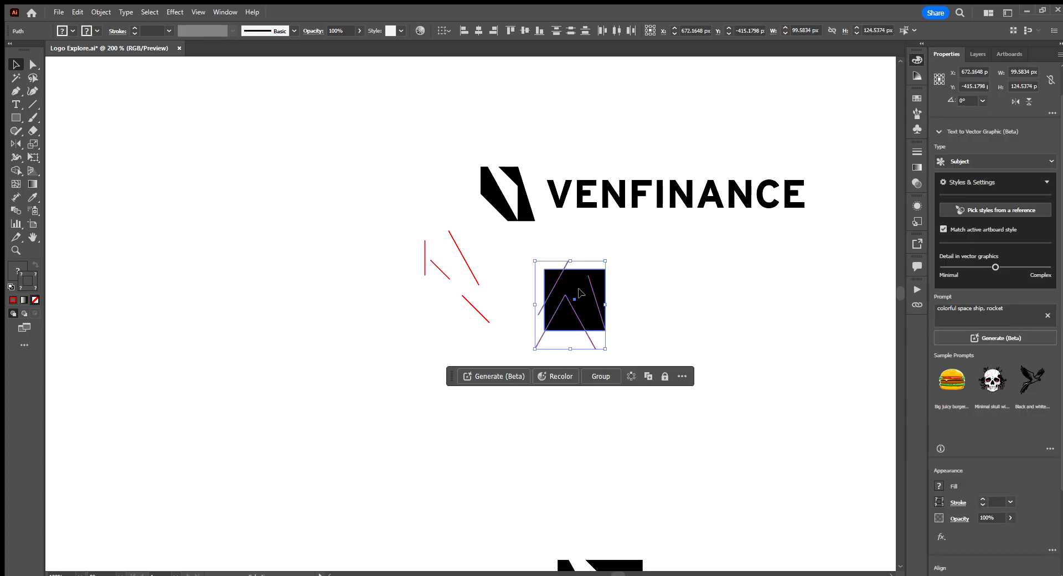
pyautogui.scroll(3, 609, 304)
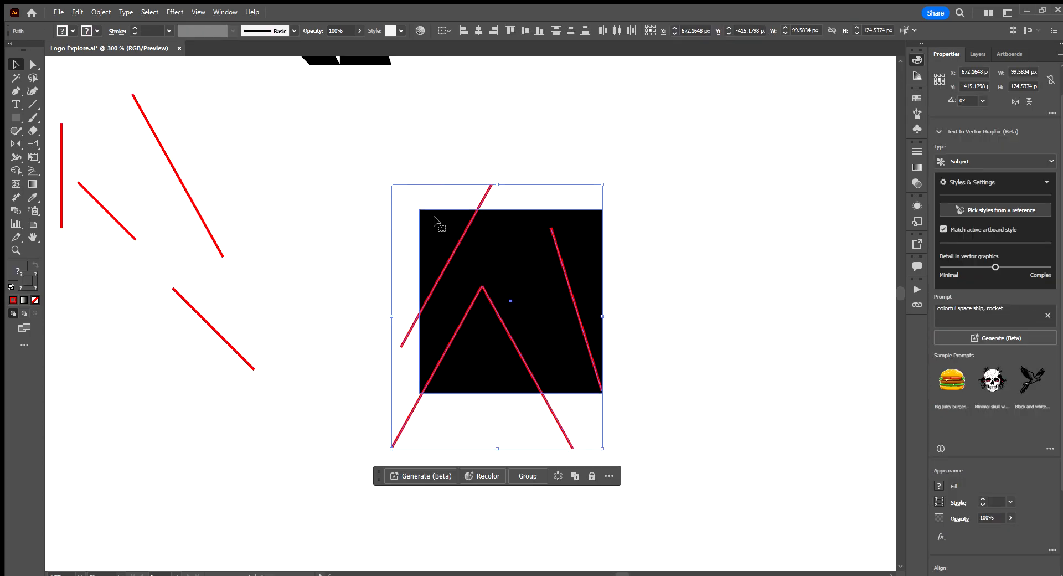
pyautogui.click(16, 170)
pyautogui.keyDown('alt'); pyautogui.click(439, 215); pyautogui.keyUp('alt')
pyautogui.click(14, 65)
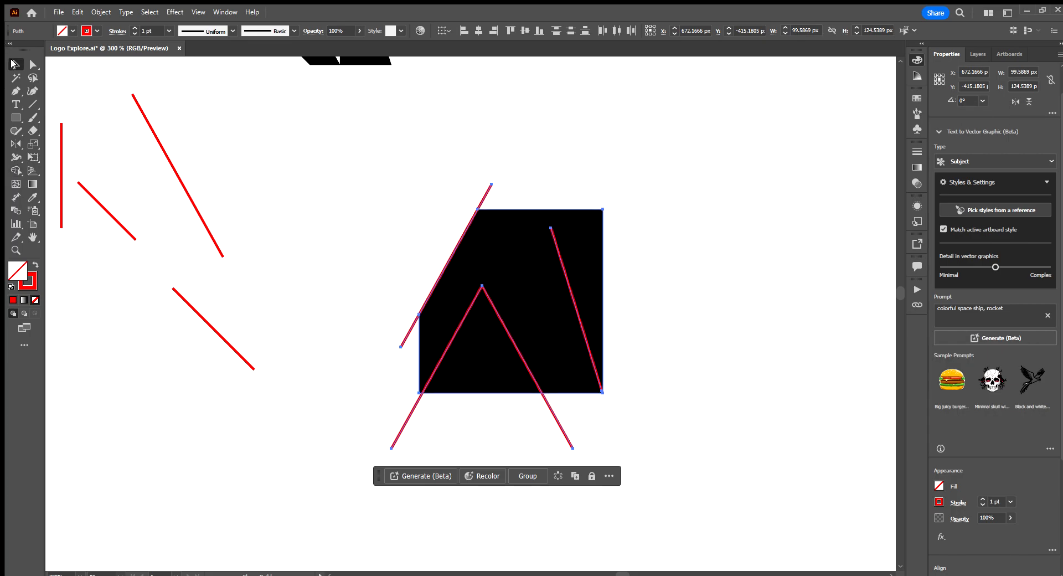
# Extend the slanted line's upper end along its own direction until it sticks out above the square
pyautogui.click(33, 65)
pyautogui.click(551, 228)
pyautogui.moveTo(551, 228); pyautogui.dragTo(530, 177)
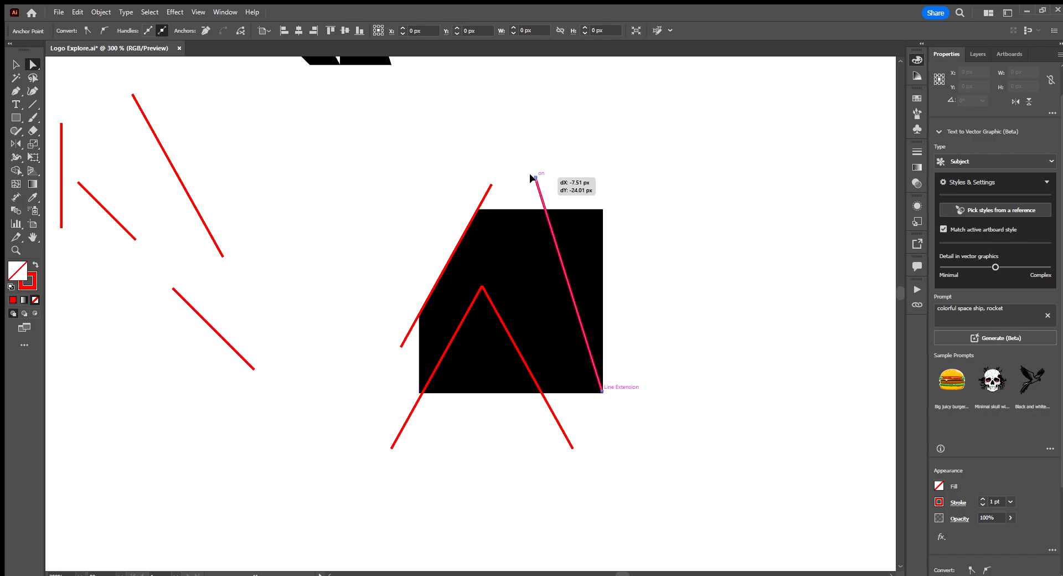
pyautogui.moveTo(531, 178); pyautogui.dragTo(532, 177)
pyautogui.click(14, 64)
pyautogui.moveTo(340, 164); pyautogui.dragTo(659, 404)
pyautogui.hotkey('shift', 'm')
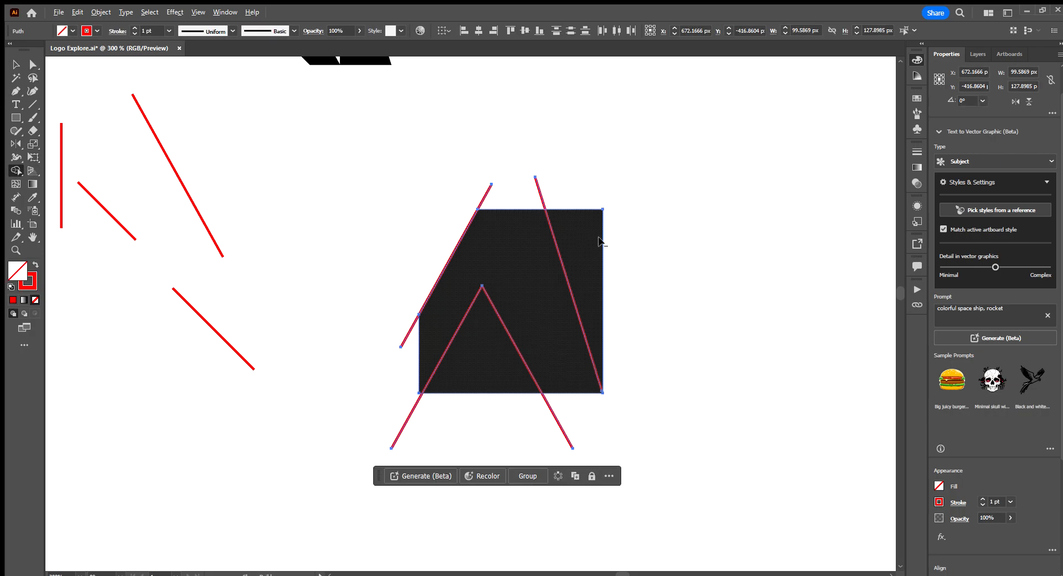
pyautogui.click(14, 64)
pyautogui.click(631, 210)
# Extend the slanted line's lower end along its own direction until it passes below the square's bottom-right corner
pyautogui.press('a')
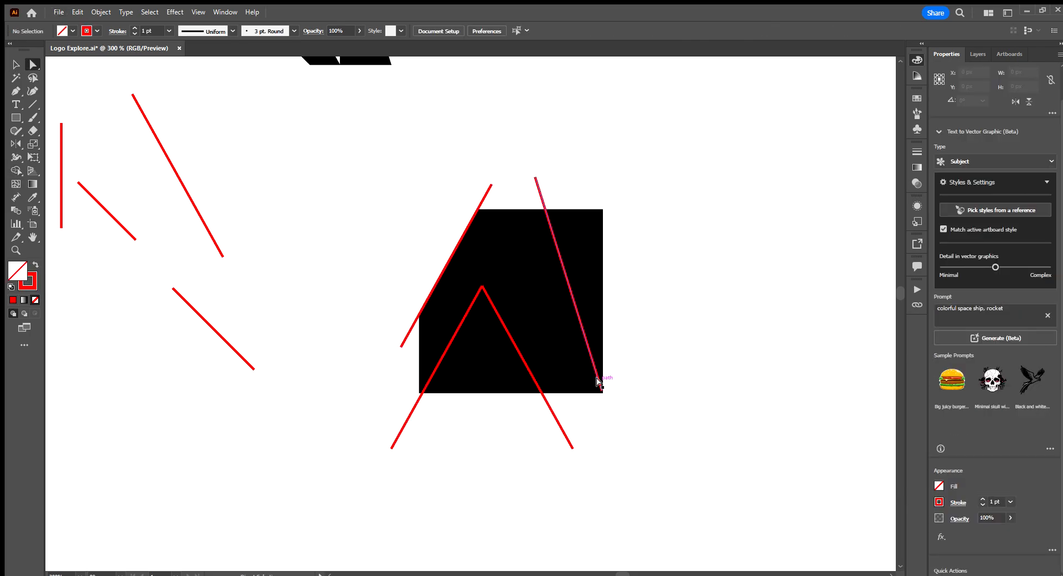
pyautogui.click(601, 391)
pyautogui.moveTo(601, 390); pyautogui.dragTo(613, 425)
pyautogui.press('v')
# Select the square with its crossing lines and cut off the part right of the slanted line with the Shape Builder tool
pyautogui.moveTo(629, 351); pyautogui.dragTo(396, 182)
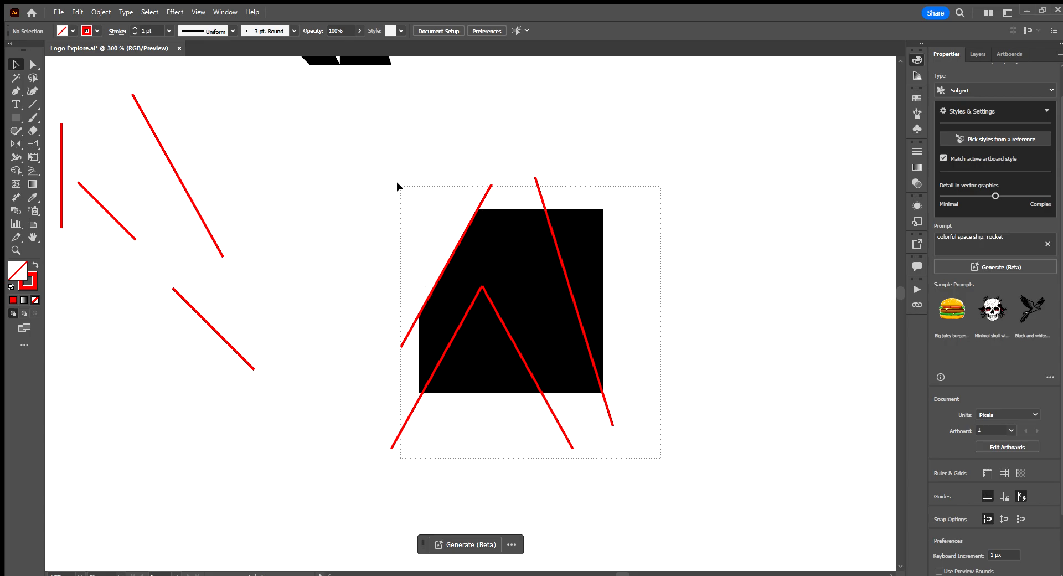
pyautogui.click(16, 170)
pyautogui.keyDown('alt'); pyautogui.click(588, 232); pyautogui.keyUp('alt')
pyautogui.press('v')
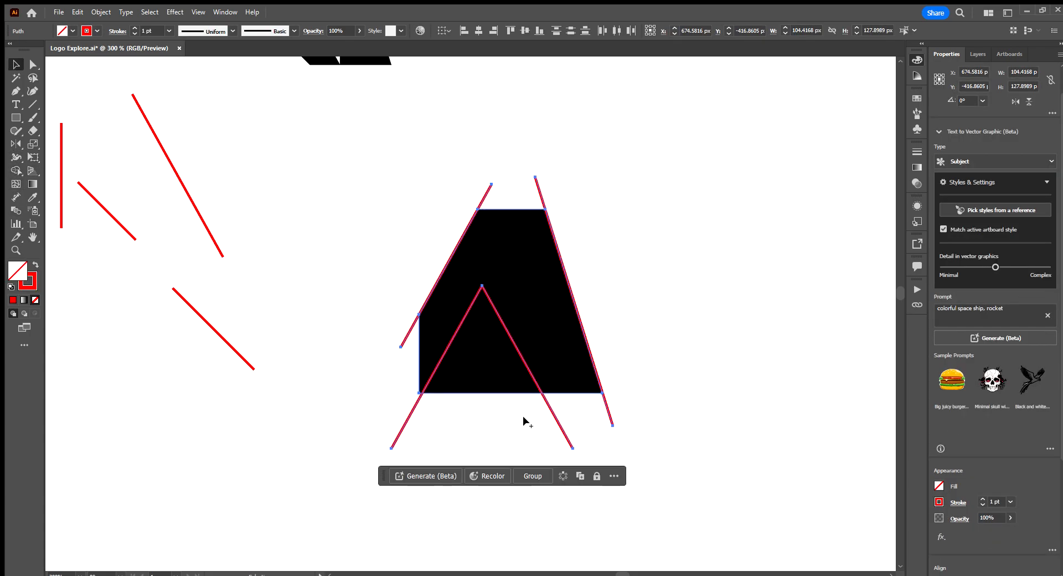
pyautogui.click(522, 419)
# Join the two diagonal lines of the inverted V into a single path
pyautogui.click(490, 299)
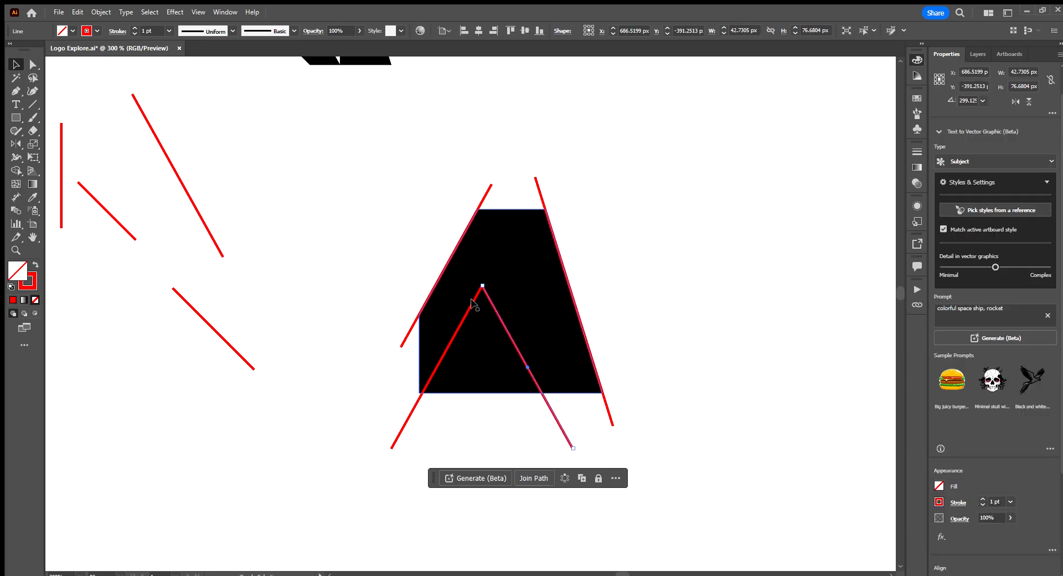
pyautogui.keyDown('shift'); pyautogui.click(475, 304); pyautogui.keyUp('shift')
pyautogui.hotkey('ctrl', 'j')
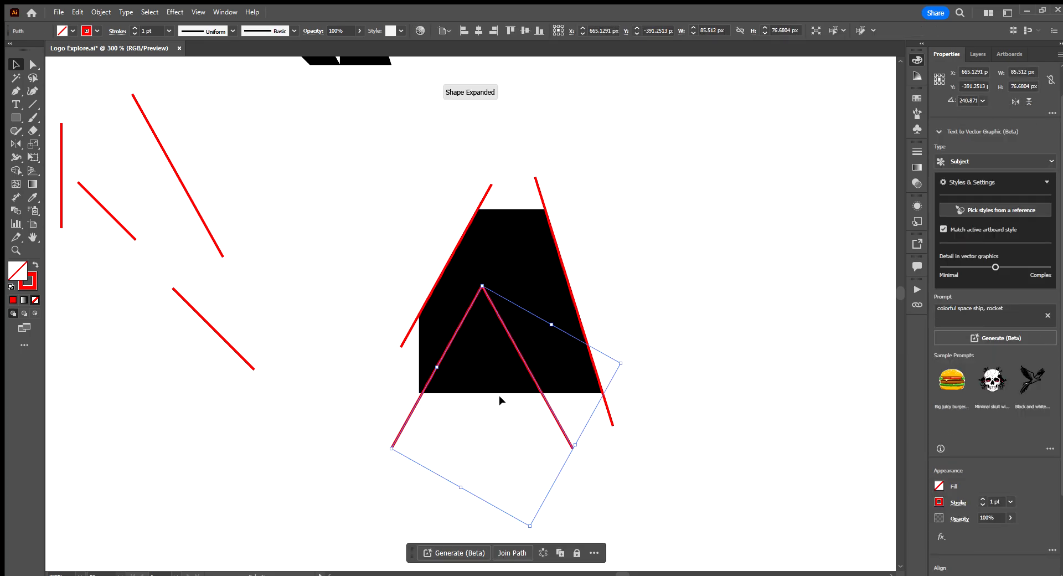
# Cut the inverted-V notch out of the black shape's lower edge with the Shape Builder tool and clear the leftover lines around it
pyautogui.moveTo(518, 439); pyautogui.dragTo(406, 268)
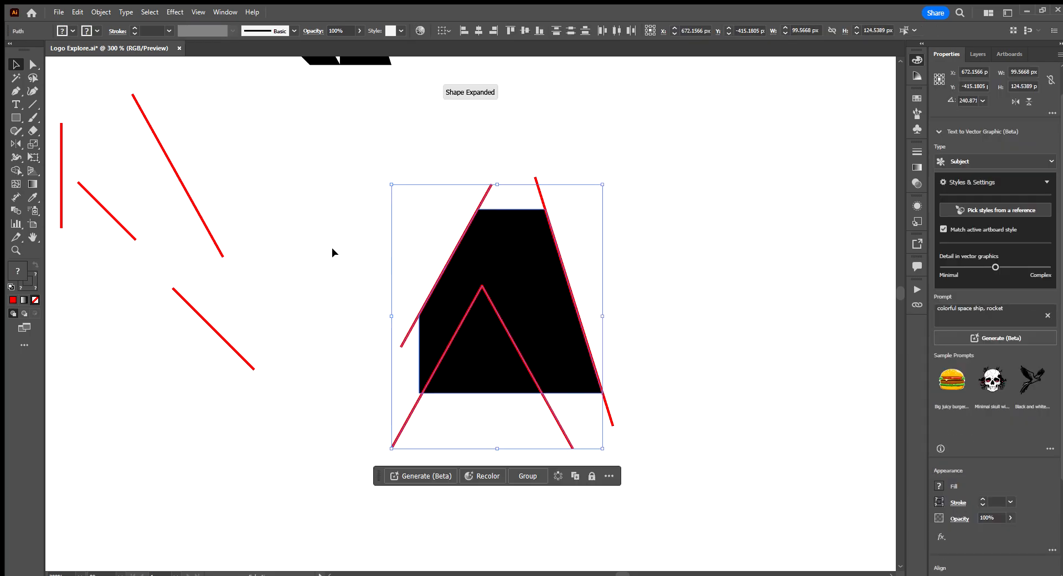
pyautogui.click(16, 170)
pyautogui.press('v')
pyautogui.click(646, 278)
pyautogui.hotkey('ctrl', '1')
pyautogui.moveTo(536, 318); pyautogui.dragTo(659, 357)
pyautogui.scroll(4, 725, 350)
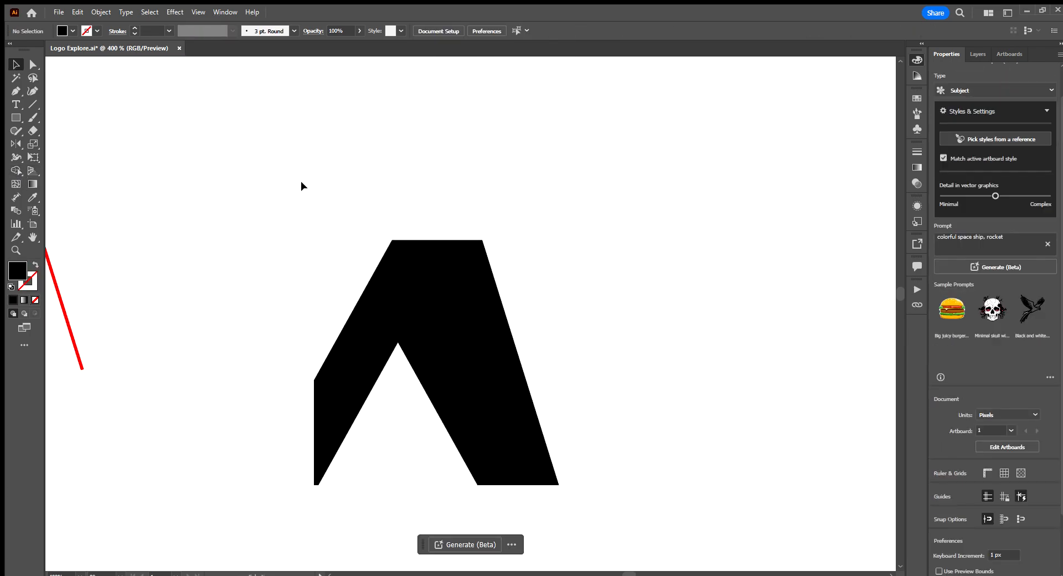
pyautogui.press('a')
pyautogui.moveTo(398, 342); pyautogui.dragTo(463, 321)
pyautogui.hotkey('ctrl', 'z')
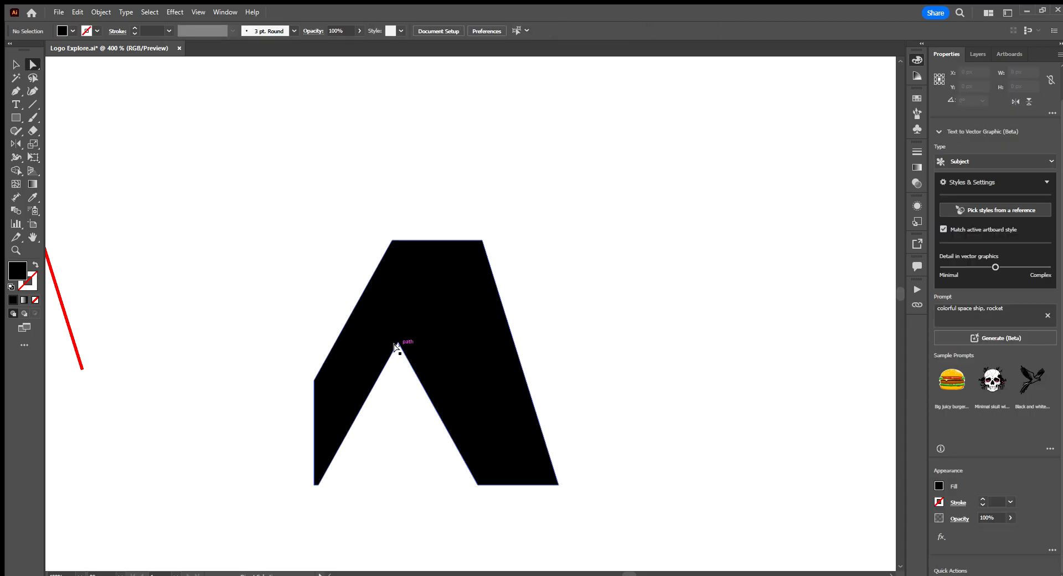
# Draw a straight line from the foot of the notch's left edge through its peak until it sticks out above the shape
pyautogui.click(32, 104)
pyautogui.moveTo(398, 343)
pyautogui.mouseDown()
pyautogui.moveTo(477, 181)
pyautogui.moveTo(459, 215)
pyautogui.mouseUp()
pyautogui.hotkey('ctrl', 'z')
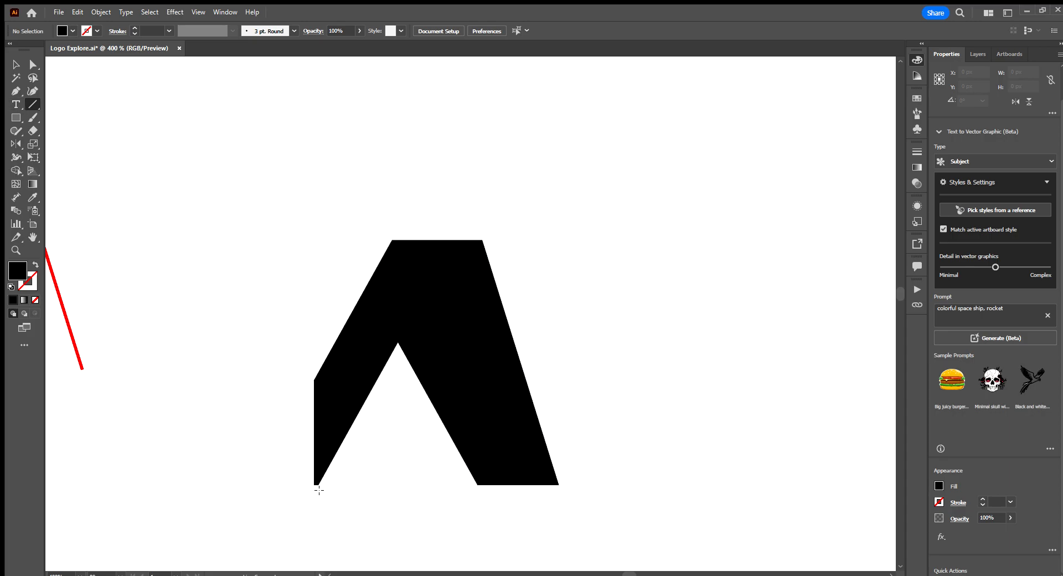
pyautogui.moveTo(318, 486); pyautogui.dragTo(435, 252)
pyautogui.moveTo(494, 194)
pyautogui.mouseDown()
pyautogui.moveTo(484, 185)
pyautogui.moveTo(398, 348)
pyautogui.moveTo(477, 199)
pyautogui.mouseUp()
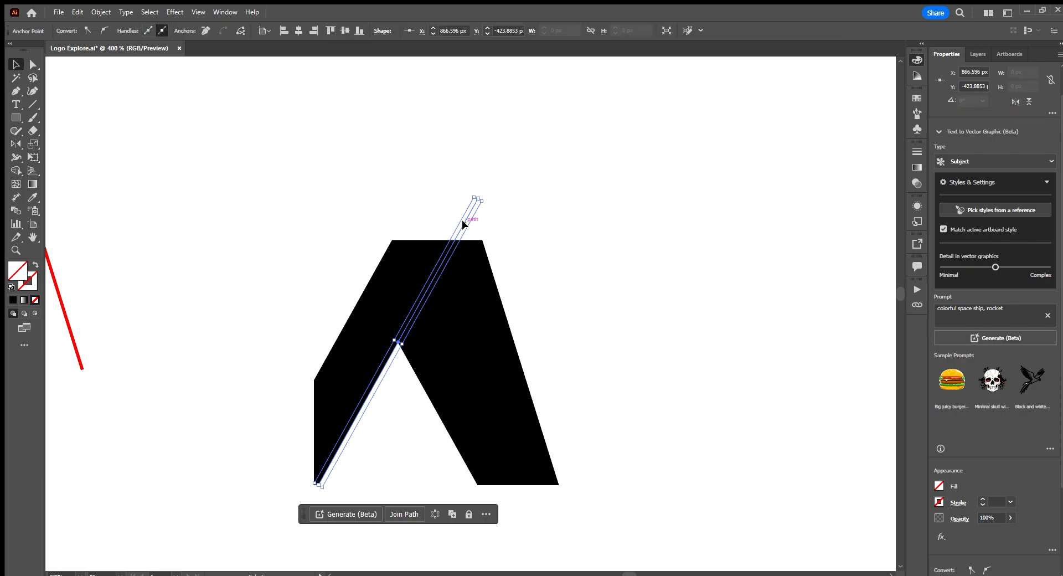
# Select the shape together with the line and split it along the line with the Shape Builder tool
pyautogui.keyDown('shift'); pyautogui.click(483, 346); pyautogui.keyUp('shift')
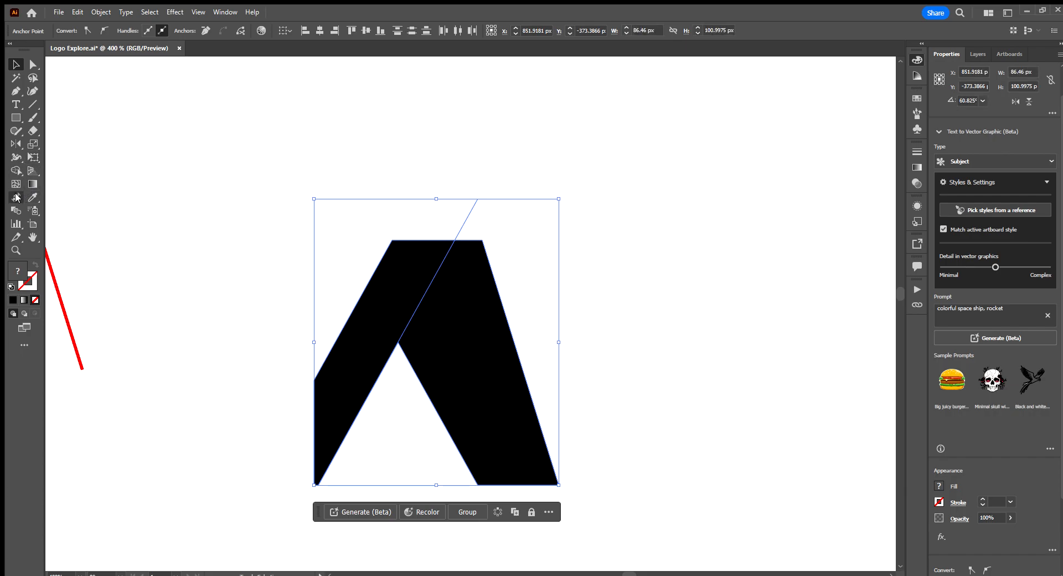
pyautogui.click(16, 170)
pyautogui.click(405, 282)
pyautogui.click(472, 301)
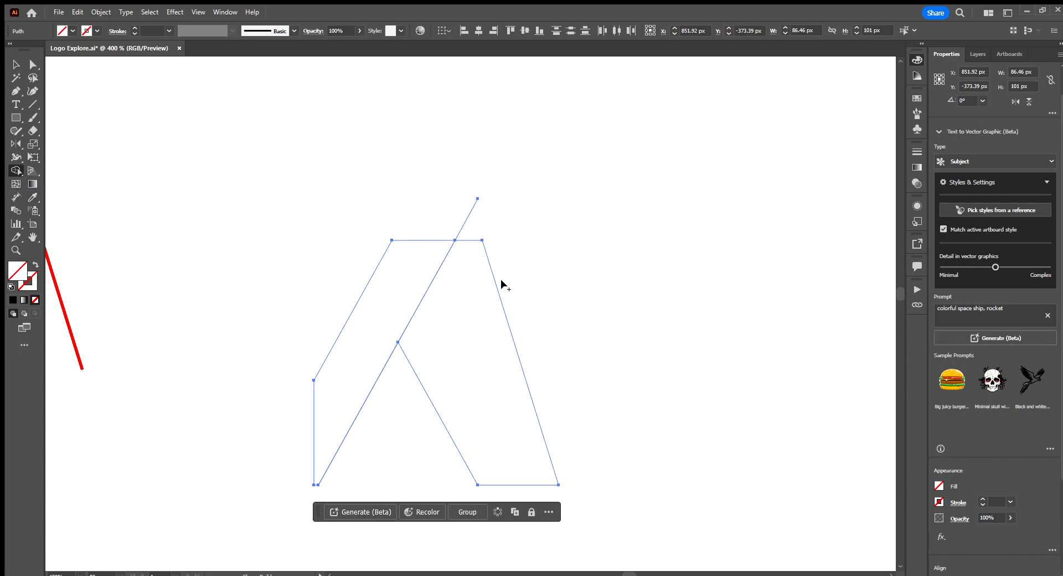
# Remove the line's leftover above the shape and fill both resulting pieces with black sampled from the logo
pyautogui.press('v')
pyautogui.click(519, 264)
pyautogui.moveTo(565, 339); pyautogui.dragTo(487, 400)
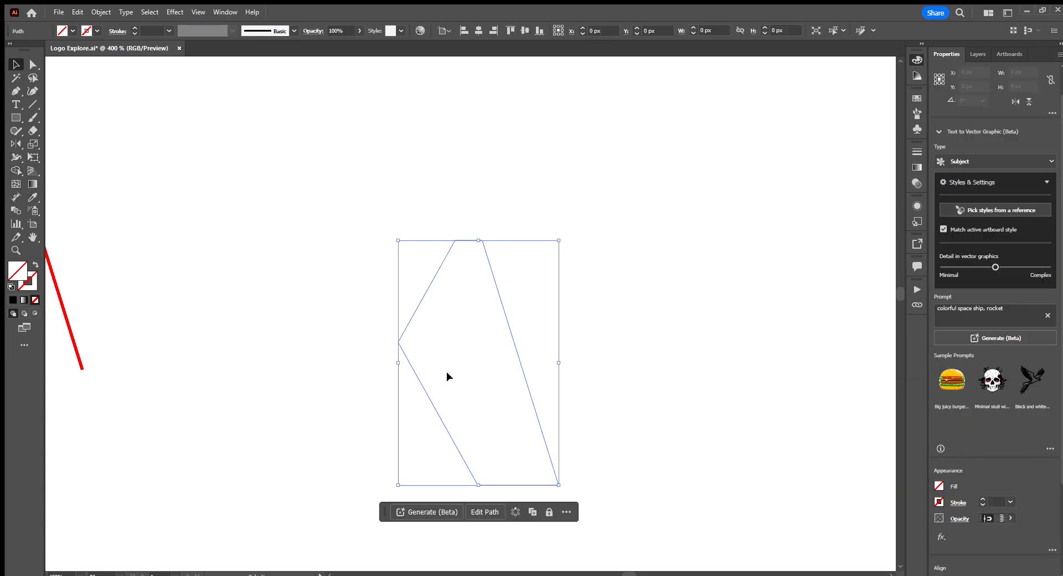
pyautogui.keyDown('shift'); pyautogui.moveTo(334, 255); pyautogui.dragTo(371, 342); pyautogui.keyUp('shift')
pyautogui.press('i')
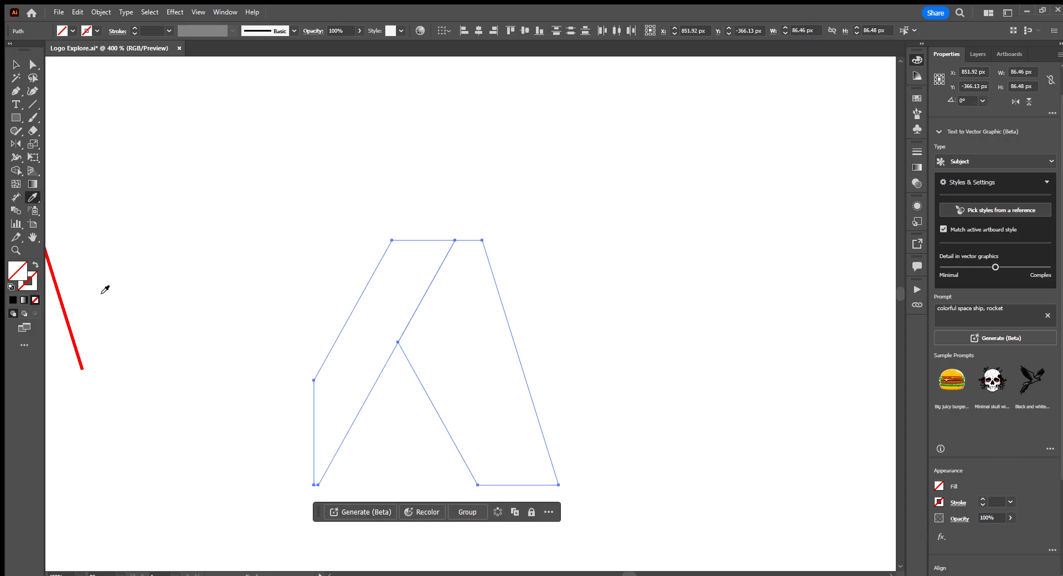
pyautogui.scroll(-6, 287, 310)
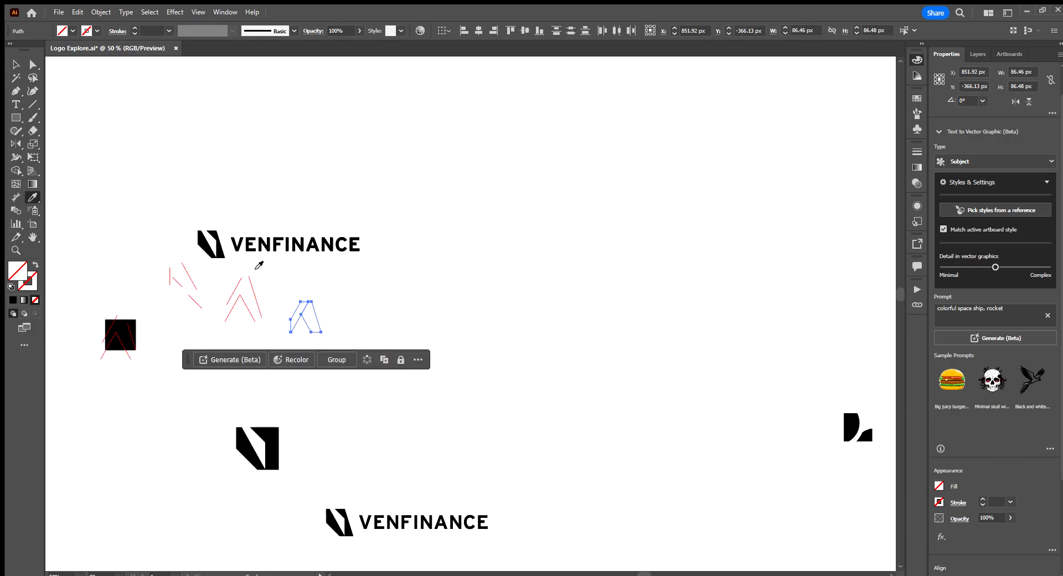
pyautogui.click(344, 288)
# Rearrange the two black pieces into a V, with the kite-shaped piece left of the slanted bar
pyautogui.scroll(3, 319, 309)
pyautogui.moveTo(295, 323); pyautogui.dragTo(455, 258)
pyautogui.moveTo(255, 300); pyautogui.dragTo(437, 303)
pyautogui.click(566, 204)
pyautogui.scroll(1, 568, 206)
pyautogui.click(578, 285)
pyautogui.scroll(2, 578, 285)
pyautogui.click(591, 244)
pyautogui.scroll(-4, 653, 282)
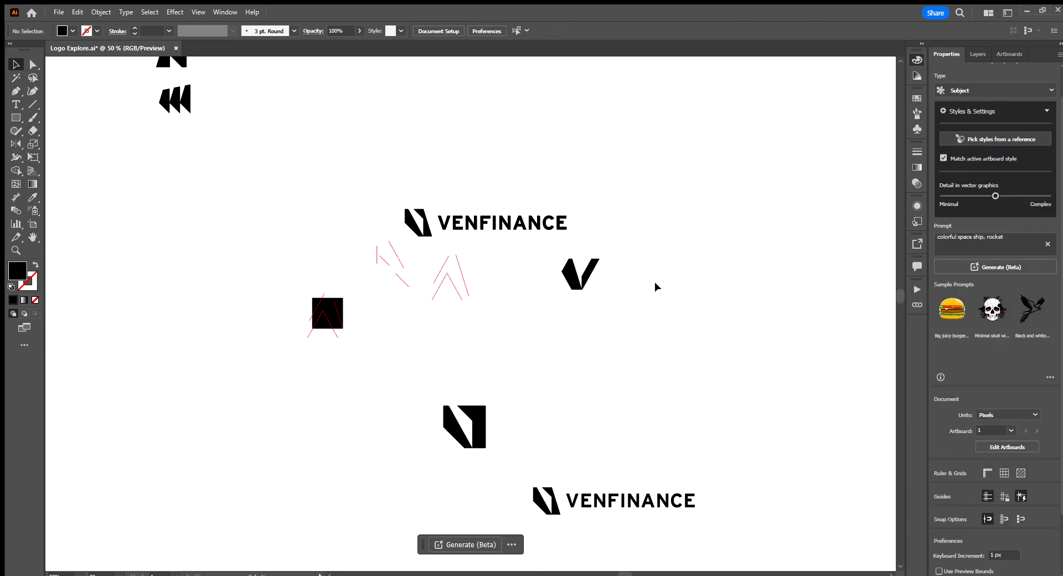
# Copy the kite-shaped piece below and right of the V and repeat it into a touching row of three
pyautogui.scroll(4, 663, 281)
pyautogui.moveTo(498, 269); pyautogui.dragTo(703, 363)
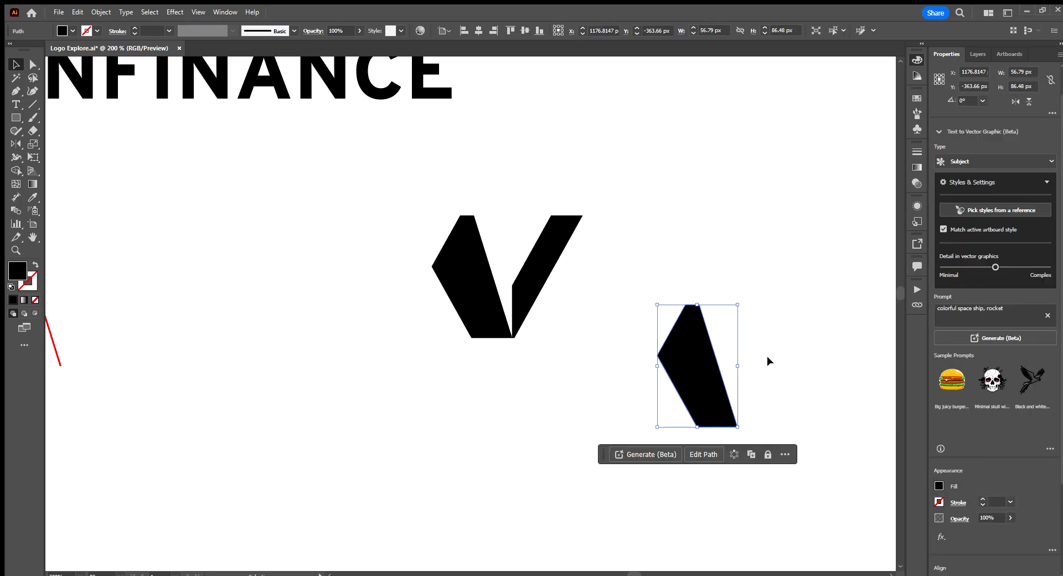
pyautogui.click(778, 363)
pyautogui.moveTo(782, 370); pyautogui.dragTo(525, 362)
pyautogui.moveTo(459, 380); pyautogui.dragTo(519, 438)
pyautogui.hotkey('ctrl', 'd')
pyautogui.click(654, 342)
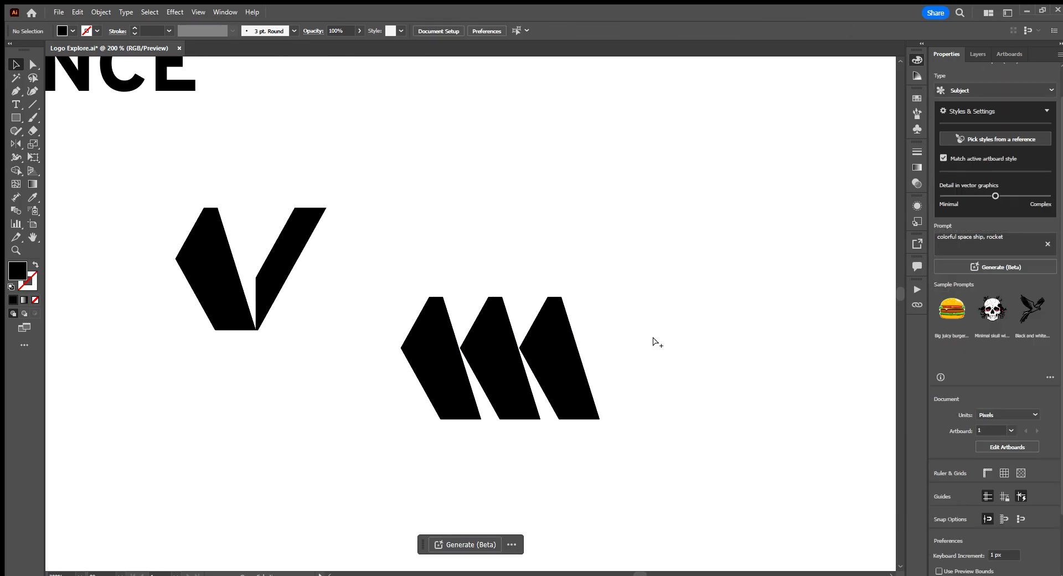
# Examine the V and the row of three kite shapes from near and far, alongside the VENFINANCE logo
pyautogui.scroll(-4, 653, 342)
pyautogui.scroll(5, 654, 376)
pyautogui.scroll(-4, 667, 359)
pyautogui.scroll(4, 395, 267)
pyautogui.scroll(-2, 425, 299)
pyautogui.moveTo(579, 395); pyautogui.dragTo(407, 267)
pyautogui.scroll(-1, 496, 281)
pyautogui.moveTo(533, 330); pyautogui.dragTo(466, 318)
pyautogui.scroll(2, 615, 298)
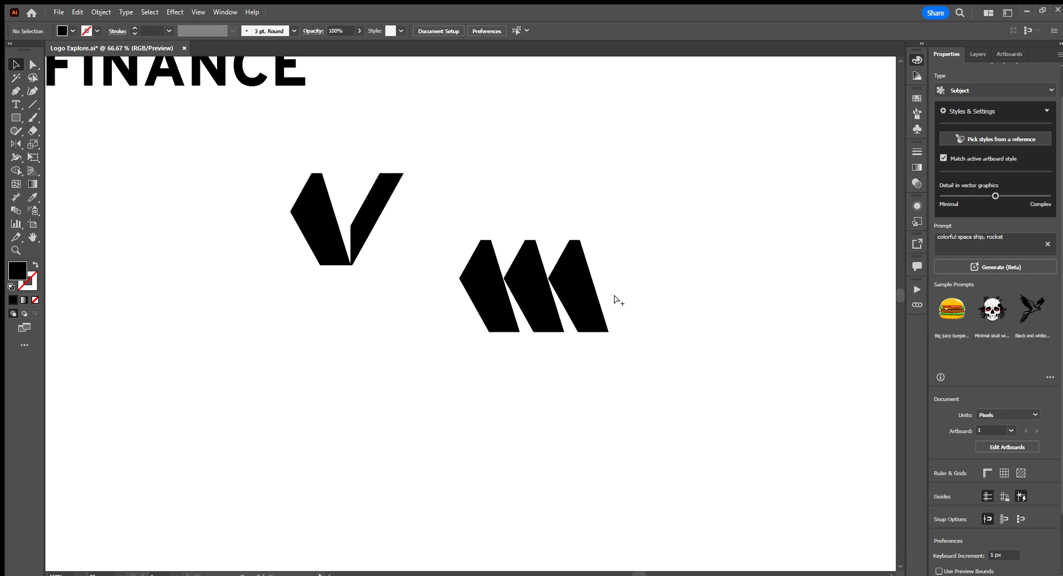
pyautogui.scroll(1, 614, 301)
pyautogui.scroll(-4, 532, 321)
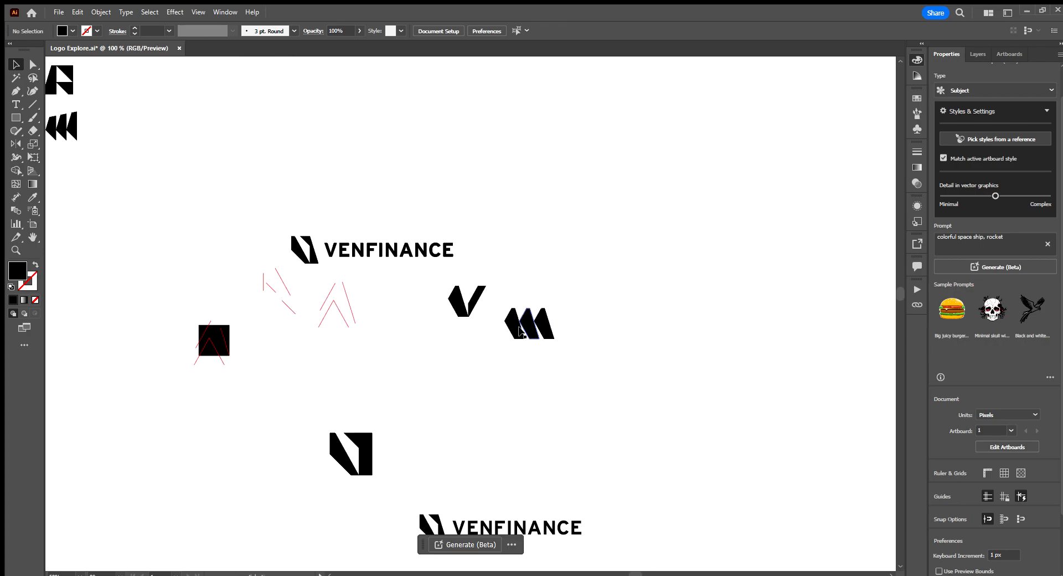
# Copy the mark of the upper VENFINANCE logo to the empty area right of the logo
pyautogui.scroll(1, 302, 264)
pyautogui.click(304, 247)
pyautogui.moveTo(303, 247); pyautogui.dragTo(515, 258)
pyautogui.scroll(4, 720, 213)
# Try separating the copied mark's two pieces by moving them apart
pyautogui.click(646, 278)
pyautogui.press('a')
pyautogui.click(593, 310)
pyautogui.click(594, 314)
pyautogui.press('v')
pyautogui.moveTo(636, 366); pyautogui.dragTo(411, 181)
pyautogui.click(464, 302)
pyautogui.click(593, 308)
pyautogui.click(661, 319)
pyautogui.moveTo(601, 318); pyautogui.dragTo(700, 338)
pyautogui.scroll(-5, 622, 271)
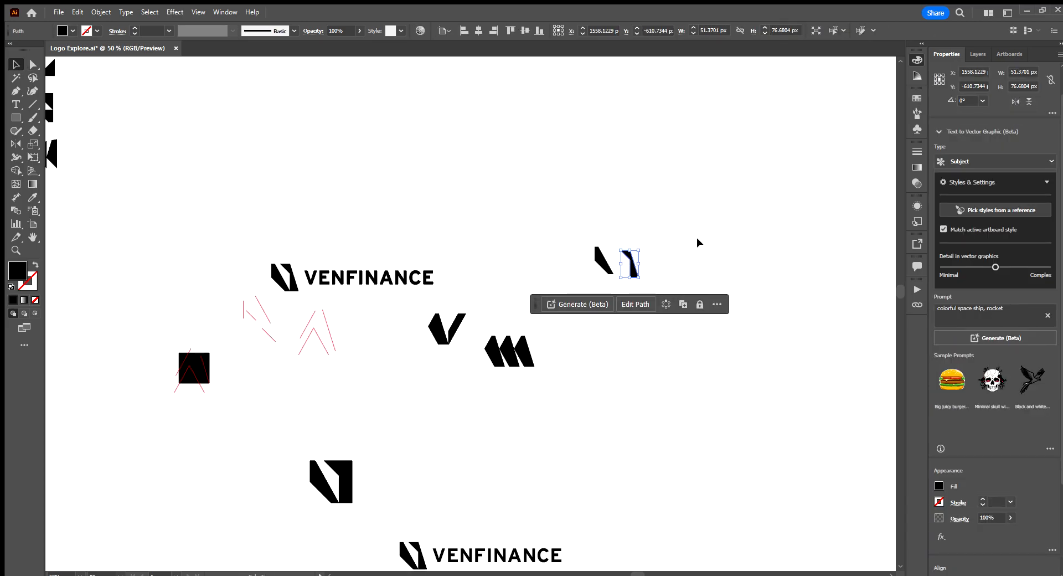
# Restore the copied mark's two pieces to their original joined arrangement
pyautogui.click(697, 239)
pyautogui.scroll(5, 630, 271)
pyautogui.click(634, 263)
pyautogui.scroll(-4, 664, 265)
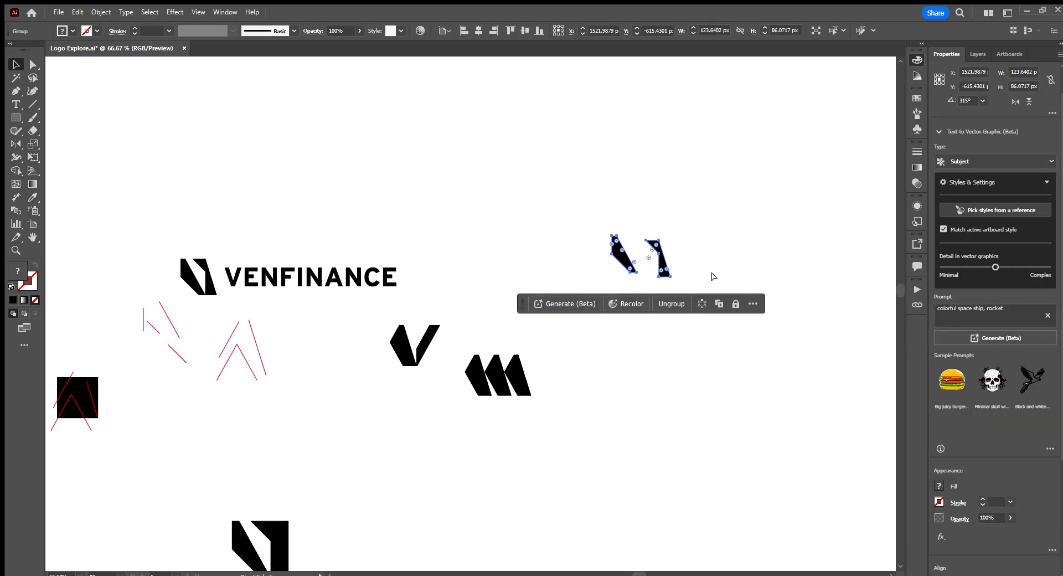
pyautogui.click(693, 263)
pyautogui.scroll(4, 693, 263)
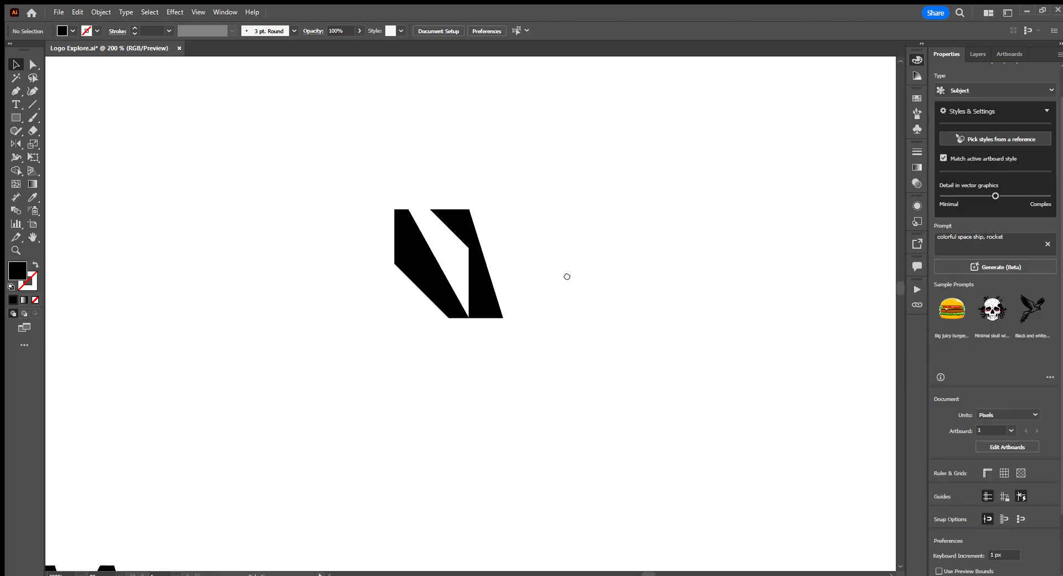
# Draw a black circle about 66 px in diameter to the right of the copied mark, leaving a gap between them
pyautogui.hscroll(2, 620, 273)
pyautogui.click(15, 117)
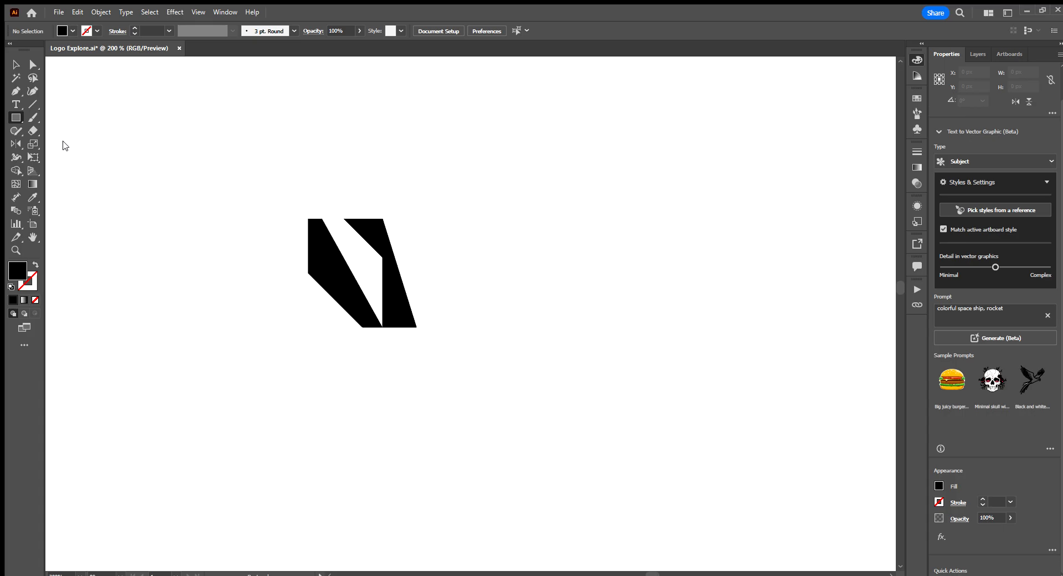
pyautogui.moveTo(558, 238); pyautogui.dragTo(653, 333)
pyautogui.press('v')
pyautogui.moveTo(620, 278); pyautogui.dragTo(591, 257)
pyautogui.click(693, 268)
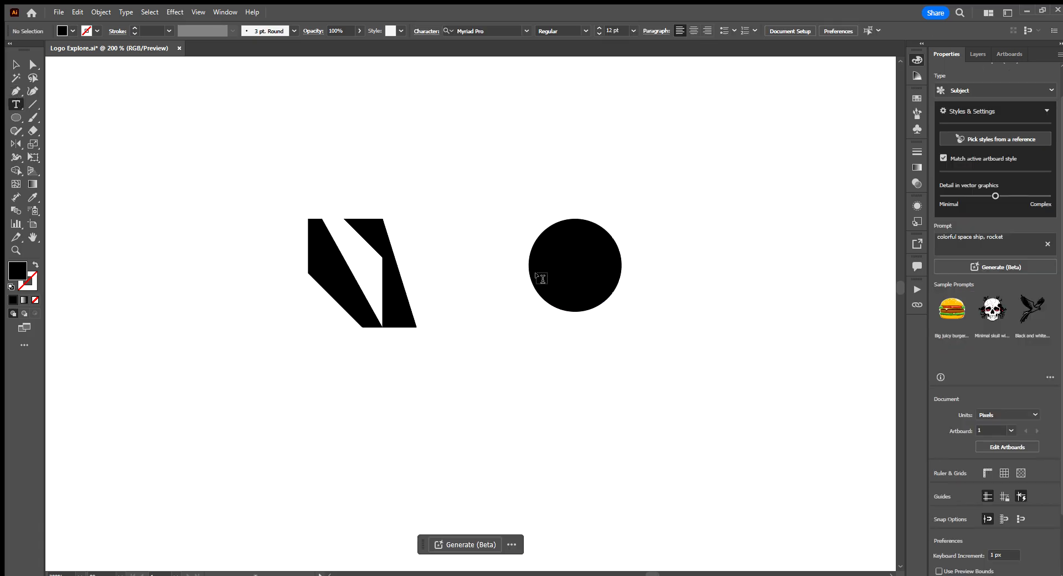
# Add a text plus sign between the mark and the circle and enlarge it to about 59 pt
pyautogui.click(449, 260)
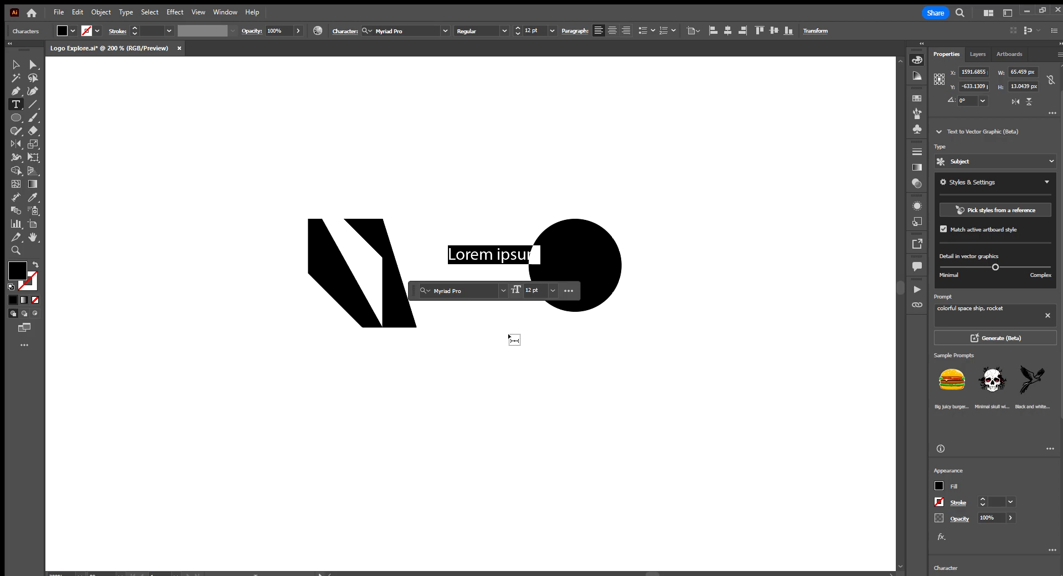
pyautogui.press('BackSpace')
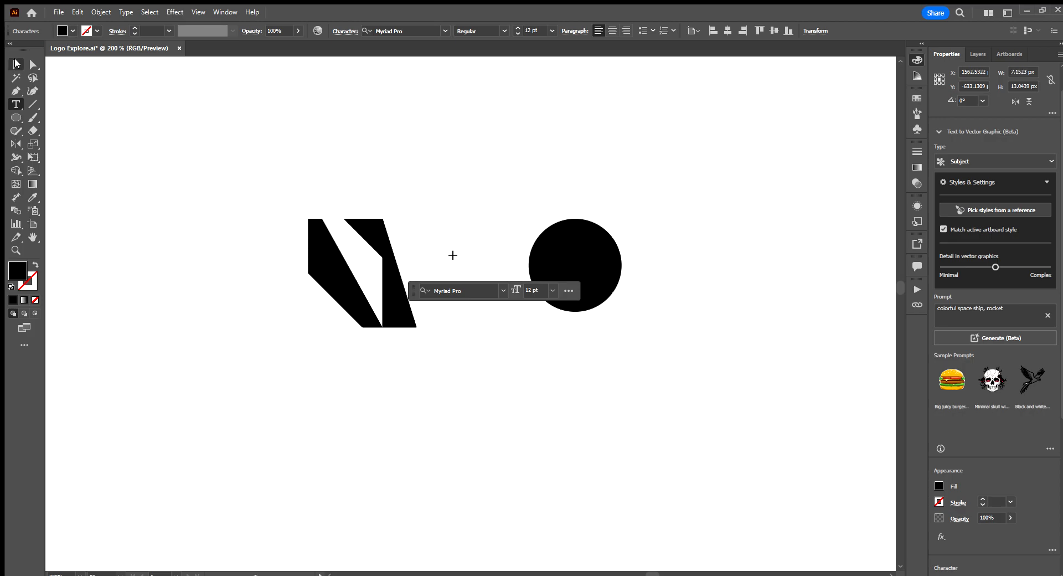
pyautogui.click(15, 61)
pyautogui.moveTo(460, 265)
pyautogui.mouseDown()
pyautogui.moveTo(495, 303)
pyautogui.moveTo(454, 261)
pyautogui.moveTo(470, 270)
pyautogui.mouseUp()
pyautogui.click(515, 319)
pyautogui.click(567, 379)
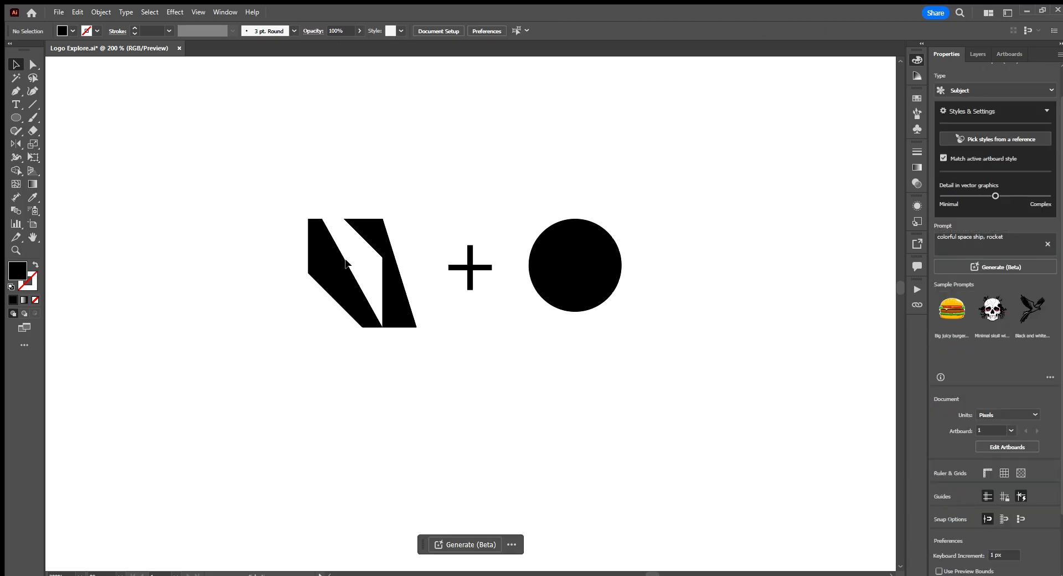
# Duplicate the row of mark, plus sign and circle directly below the original
pyautogui.moveTo(547, 337); pyautogui.dragTo(473, 314)
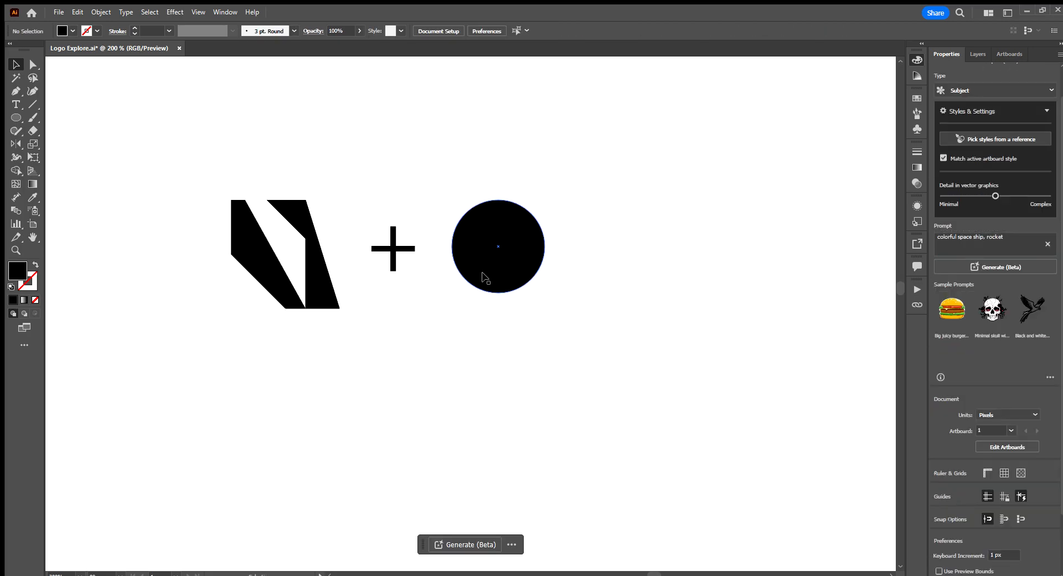
pyautogui.moveTo(212, 145); pyautogui.dragTo(663, 375)
pyautogui.moveTo(466, 270); pyautogui.dragTo(488, 464)
pyautogui.click(588, 314)
pyautogui.scroll(-1, 588, 313)
# Replace the lower row's circle with a black square about 65 px wide
pyautogui.click(499, 399)
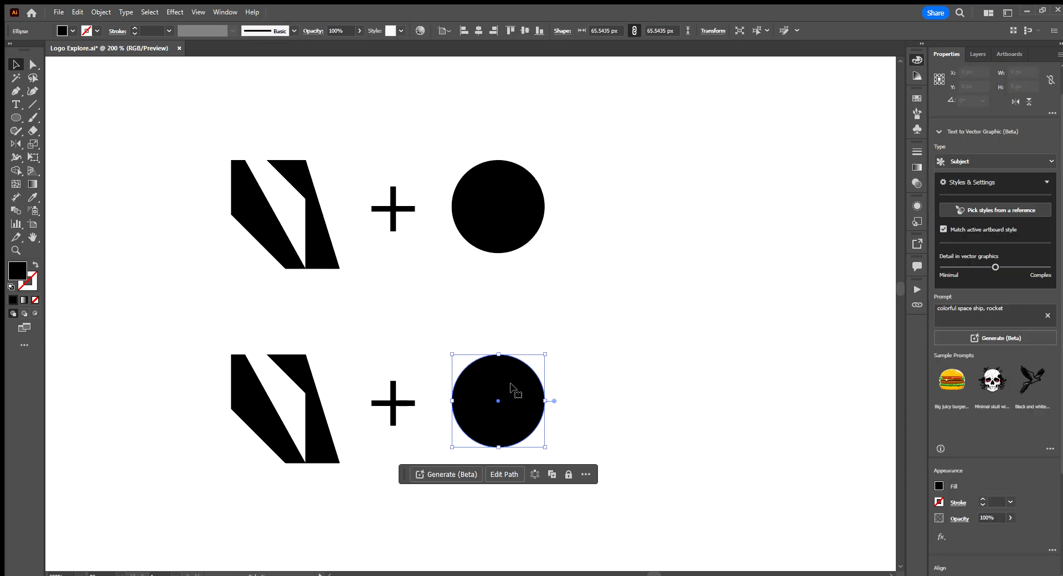
pyautogui.press('Delete')
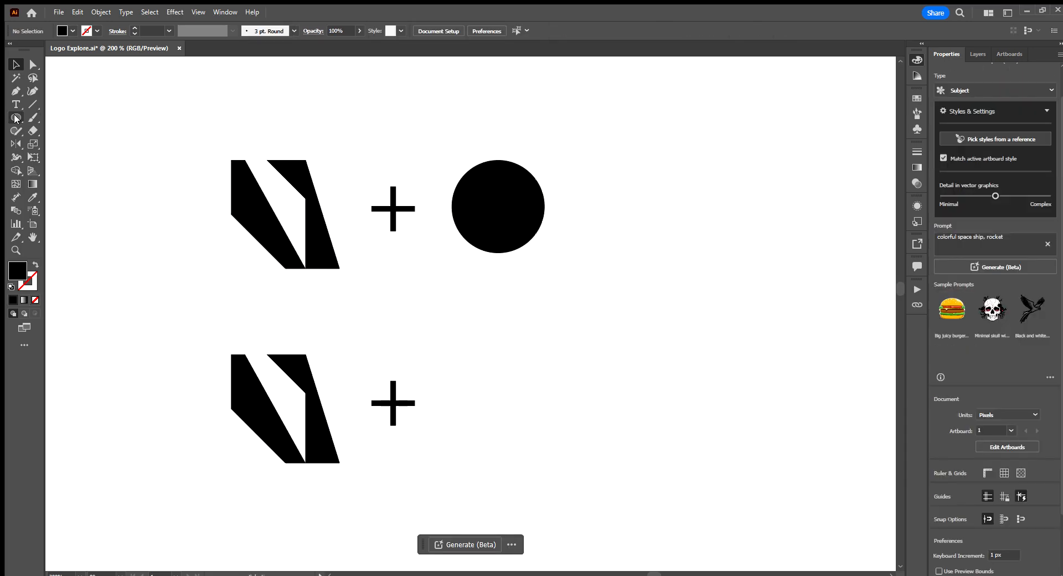
pyautogui.press('m')
pyautogui.moveTo(475, 376); pyautogui.dragTo(566, 468)
pyautogui.moveTo(550, 419); pyautogui.dragTo(543, 400)
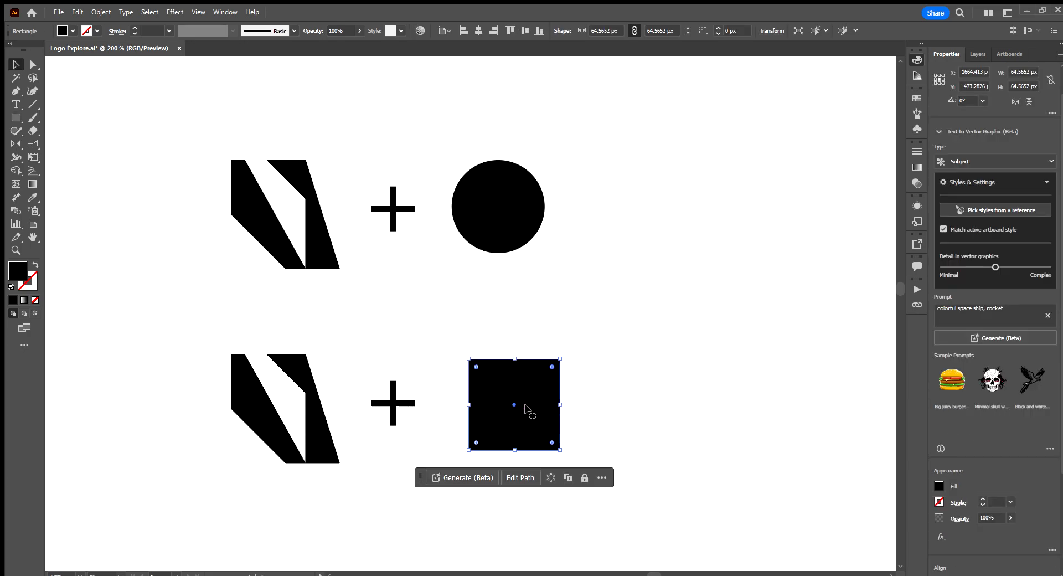
pyautogui.press('v')
# Copy the upper row's plus sign to the right of the circle and change the copy to an equals sign
pyautogui.click(595, 288)
pyautogui.keyDown('alt'); pyautogui.scroll(-3, 595, 288); pyautogui.keyUp('alt')
pyautogui.hscroll(3, 477, 296)
pyautogui.keyDown('alt'); pyautogui.scroll(2, 478, 285); pyautogui.keyUp('alt')
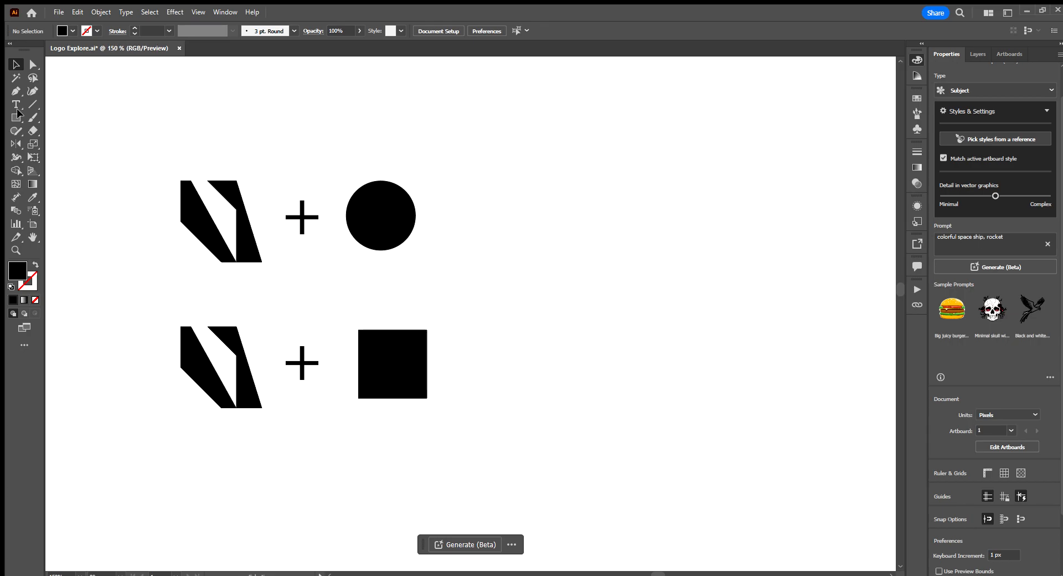
pyautogui.keyDown('alt'); pyautogui.moveTo(302, 219); pyautogui.dragTo(496, 218); pyautogui.keyUp('alt')
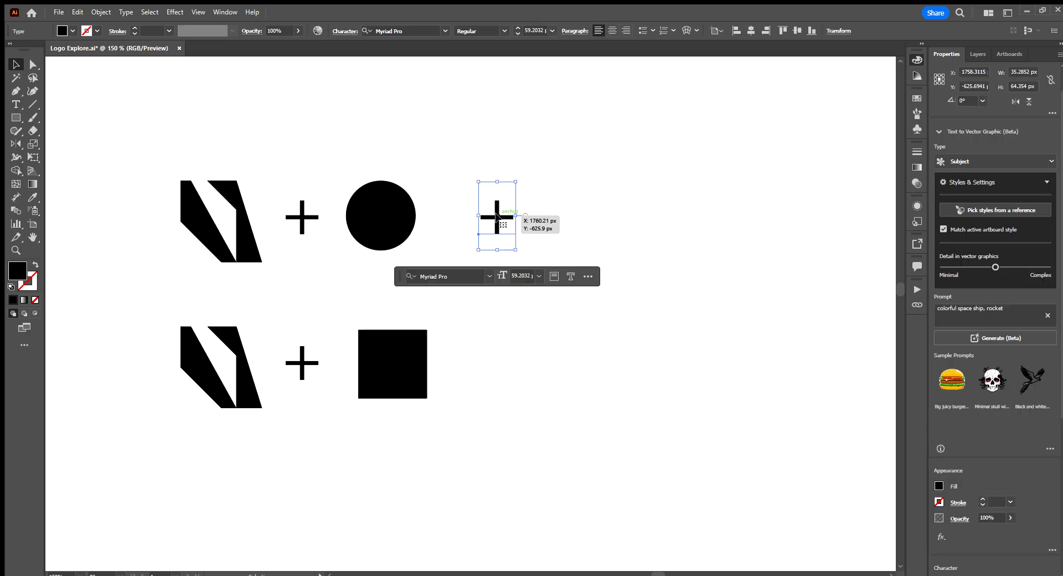
pyautogui.doubleClick(496, 218)
pyautogui.doubleClick(496, 218)
pyautogui.press('Right')
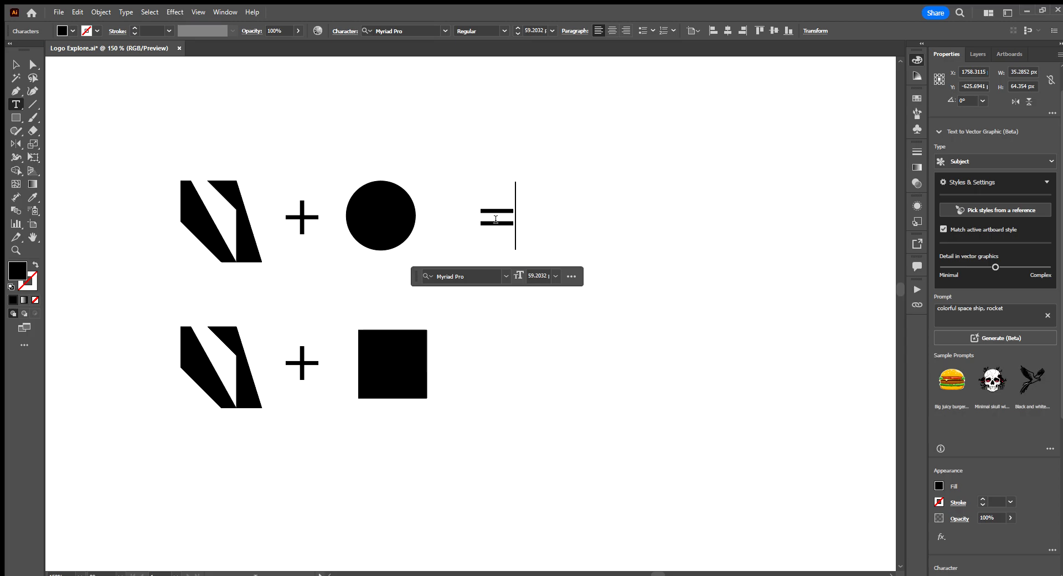
pyautogui.click(16, 64)
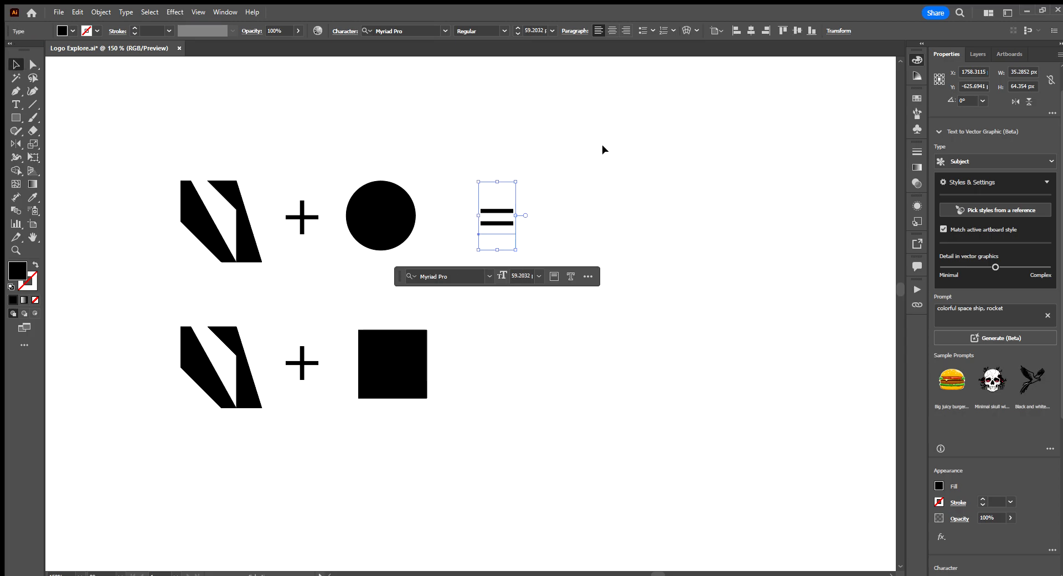
# Copy the equals sign down to the lower row, right of the square
pyautogui.click(603, 148)
pyautogui.keyDown('alt'); pyautogui.moveTo(501, 222); pyautogui.dragTo(501, 362); pyautogui.keyUp('alt')
pyautogui.click(591, 299)
# Place a copy of the square after the lower row's equals sign and enlarge it to about 170 px
pyautogui.scroll(-5, 591, 298)
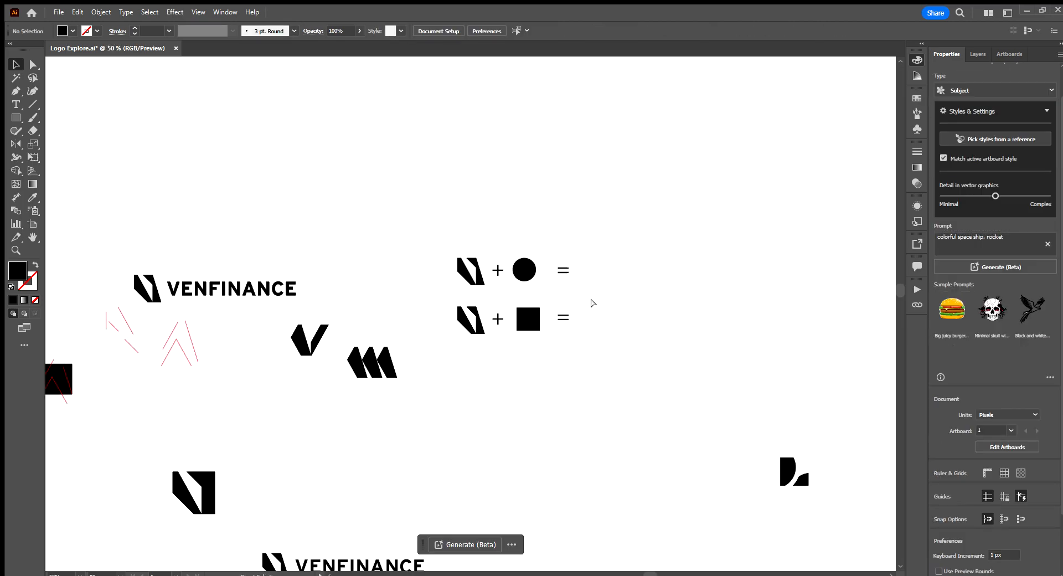
pyautogui.scroll(4, 587, 305)
pyautogui.scroll(-2, 447, 391)
pyautogui.hscroll(2, 447, 391)
pyautogui.click(310, 310)
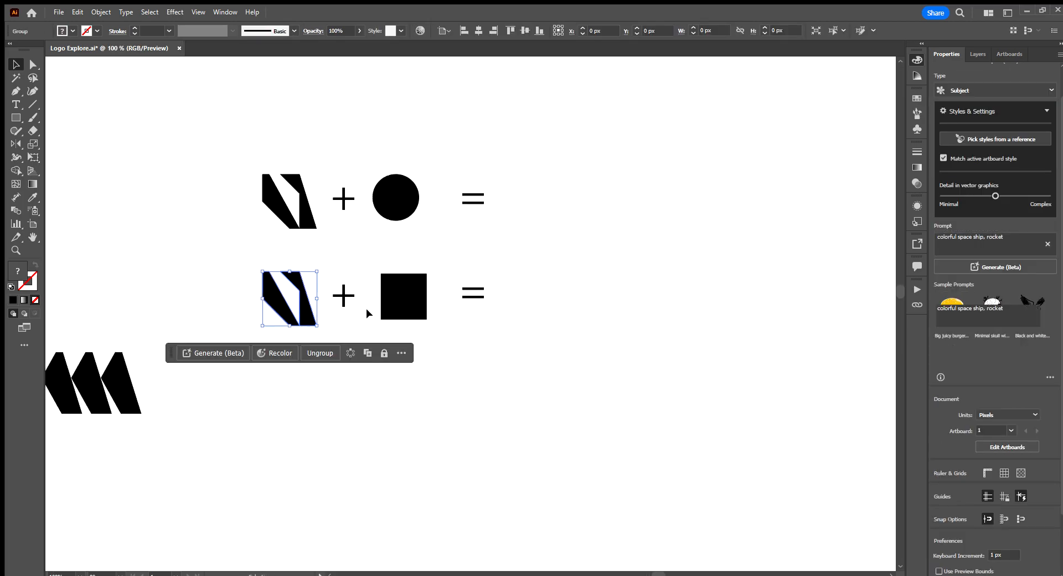
pyautogui.click(413, 294)
pyautogui.keyDown('alt'); pyautogui.moveTo(413, 303); pyautogui.dragTo(670, 341); pyautogui.keyUp('alt')
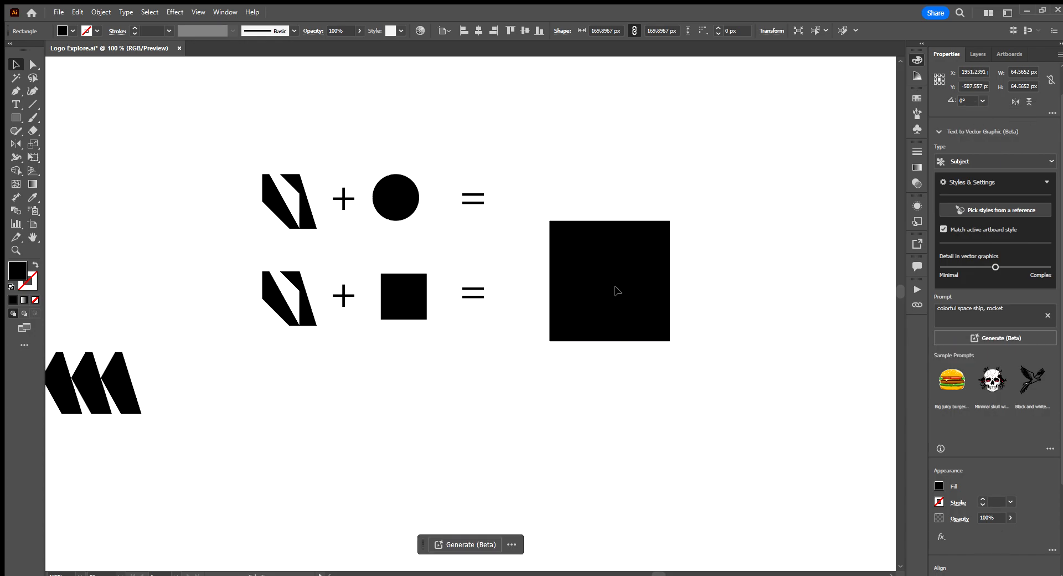
# Copy the lower row's mark onto the large square, enlarge it to about 126 px and centre it there
pyautogui.click(303, 307)
pyautogui.keyDown('alt'); pyautogui.moveTo(303, 308); pyautogui.dragTo(655, 325); pyautogui.keyUp('alt')
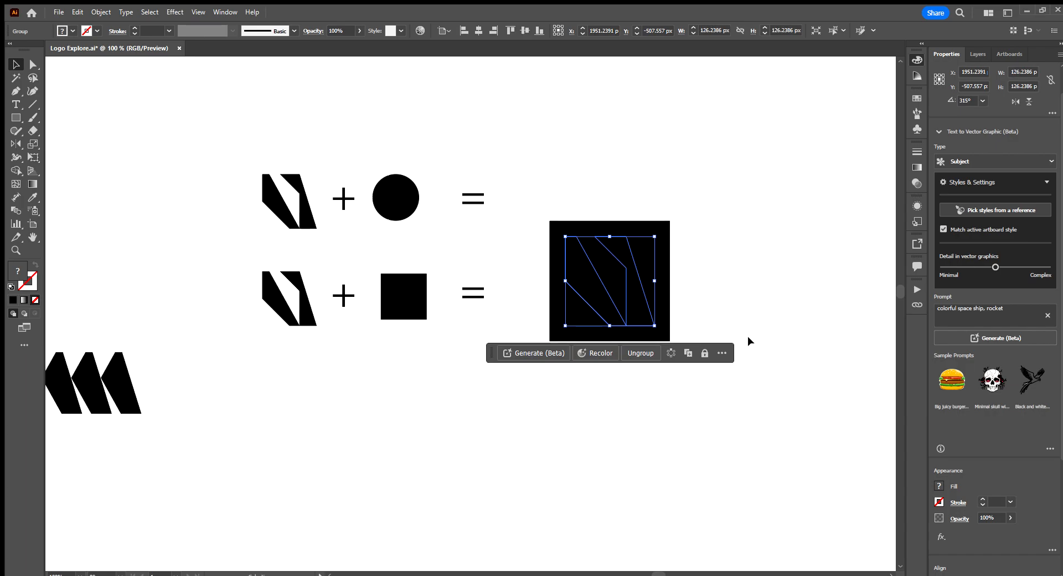
# Send the large square to the back, behind the mark placed on it
pyautogui.click(655, 232)
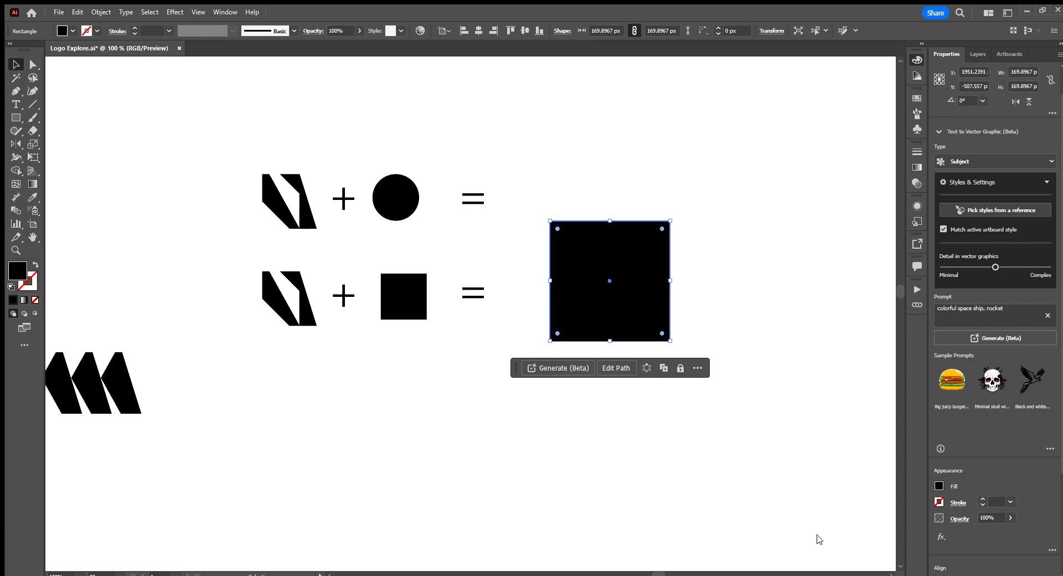
pyautogui.hotkey('ctrl', 'shift', '[')
pyautogui.click(688, 300)
# Colour the mark on the large square white and enlarge it to about 207 px so it overhangs the square
pyautogui.scroll(1, 687, 302)
pyautogui.moveTo(689, 327); pyautogui.dragTo(669, 404)
pyautogui.click(595, 338)
pyautogui.click(748, 273)
pyautogui.scroll(-2, 700, 274)
# Delete the white mark's pieces inside and outside the square with the Shape Builder tool, leaving only the three black pieces
pyautogui.moveTo(716, 356); pyautogui.dragTo(581, 185)
pyautogui.scroll(2, 696, 279)
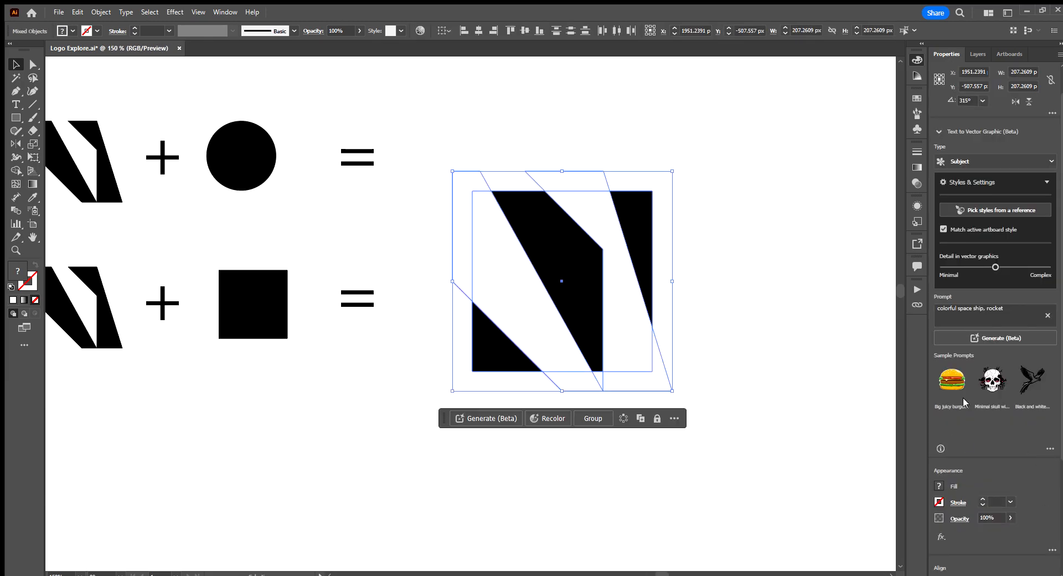
pyautogui.scroll(-3, 965, 441)
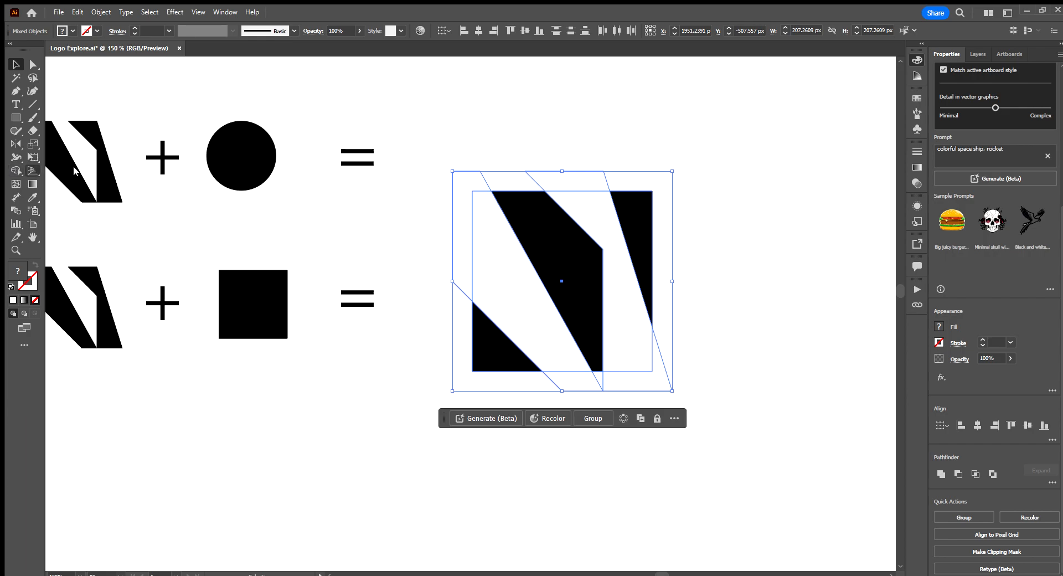
pyautogui.click(563, 143)
pyautogui.moveTo(430, 126); pyautogui.dragTo(681, 397)
pyautogui.click(13, 168)
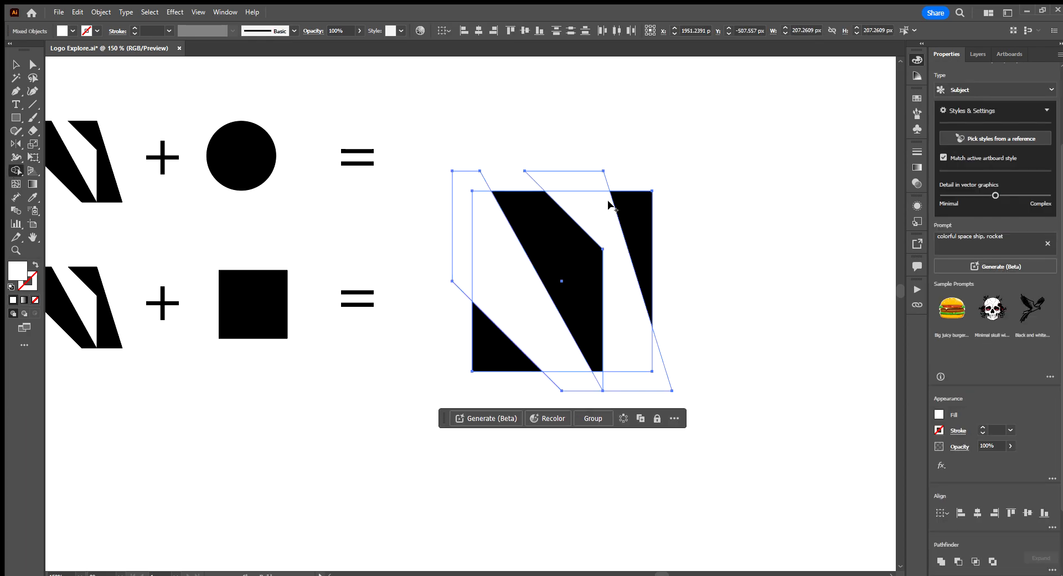
pyautogui.moveTo(586, 156); pyautogui.dragTo(594, 206)
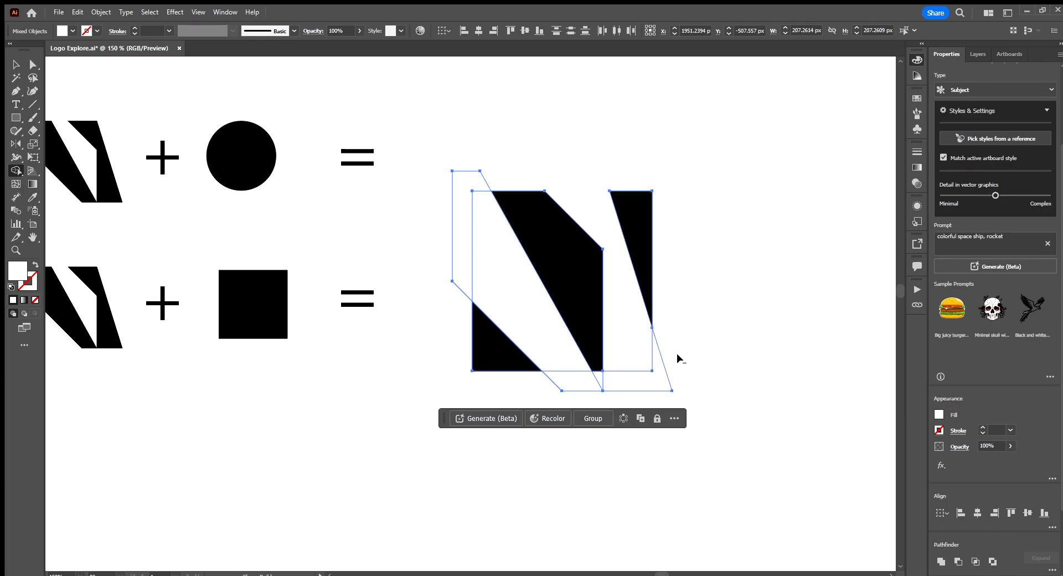
pyautogui.keyDown('alt'); pyautogui.click(642, 366); pyautogui.keyUp('alt')
pyautogui.keyDown('alt'); pyautogui.click(573, 380); pyautogui.keyUp('alt')
pyautogui.moveTo(475, 174); pyautogui.dragTo(487, 271)
pyautogui.keyDown('alt'); pyautogui.click(552, 381); pyautogui.keyUp('alt')
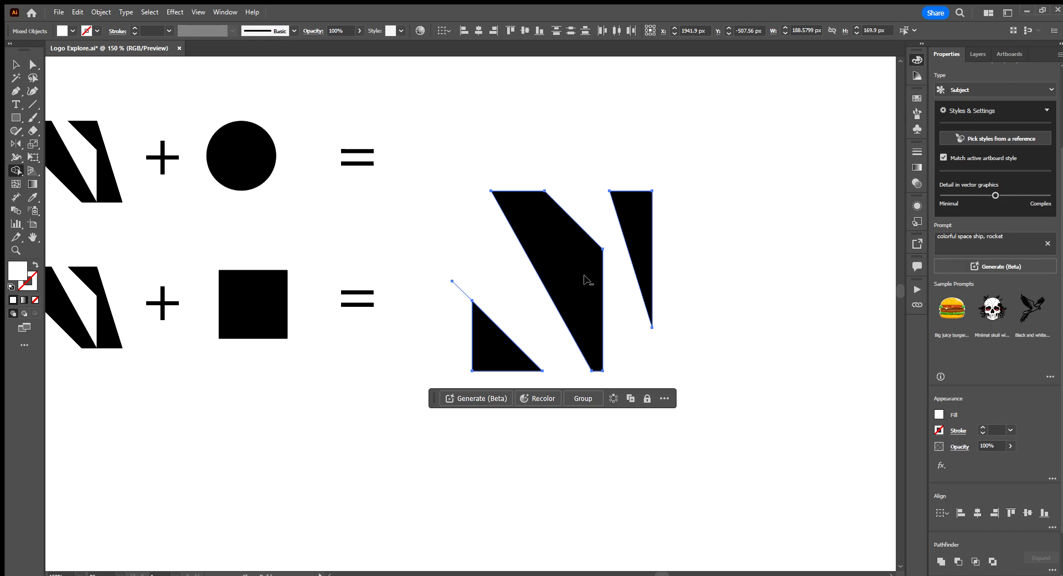
pyautogui.moveTo(453, 292); pyautogui.dragTo(453, 293)
pyautogui.press('v')
pyautogui.click(688, 310)
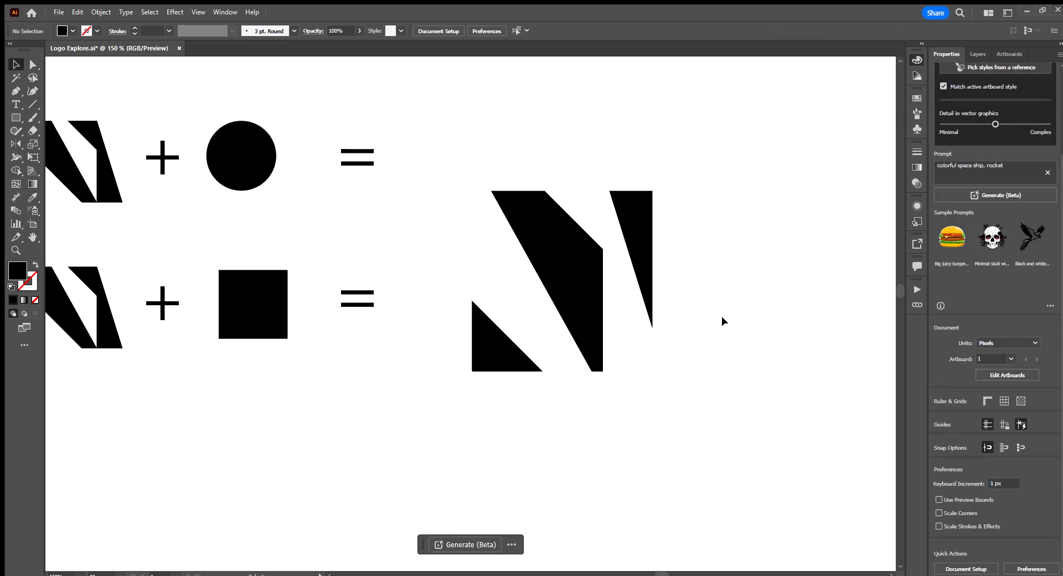
# Move the three-piece square cut-out to the free area below the lower row and scale it down
pyautogui.scroll(-3, 698, 315)
pyautogui.scroll(1, 692, 313)
pyautogui.click(658, 317)
pyautogui.moveTo(658, 317); pyautogui.dragTo(587, 475)
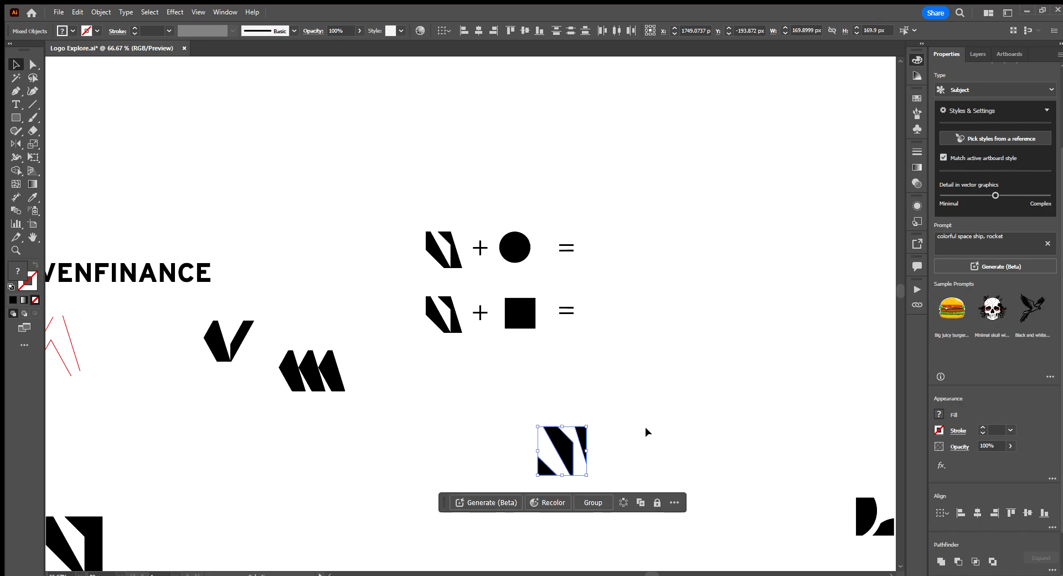
pyautogui.click(646, 429)
# Place an about 158 px copy of the square after the lower row's equals sign and copy that row's mark onto it
pyautogui.moveTo(528, 317); pyautogui.dragTo(692, 351)
pyautogui.click(587, 332)
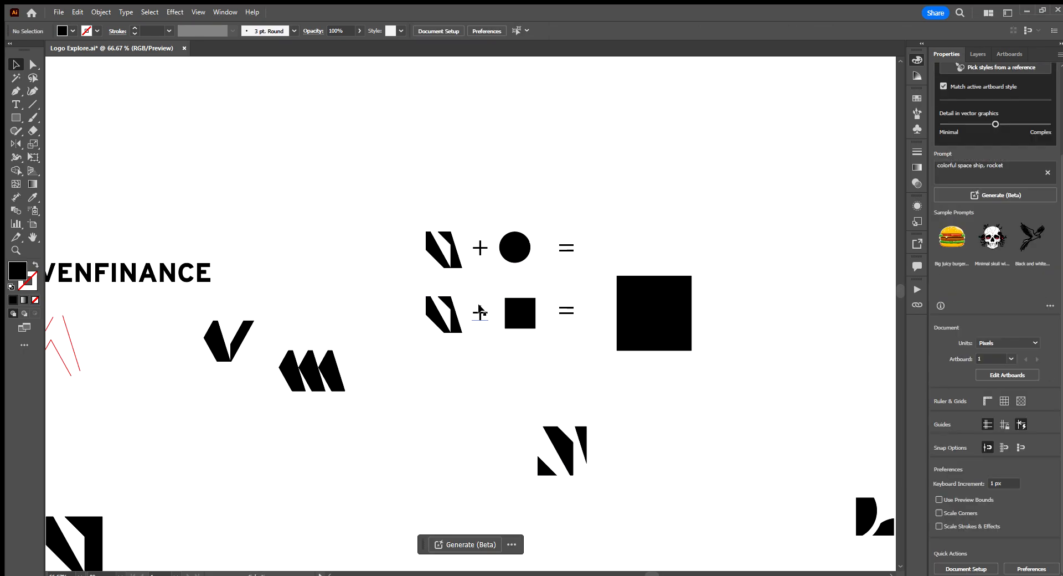
pyautogui.moveTo(456, 320); pyautogui.dragTo(672, 318)
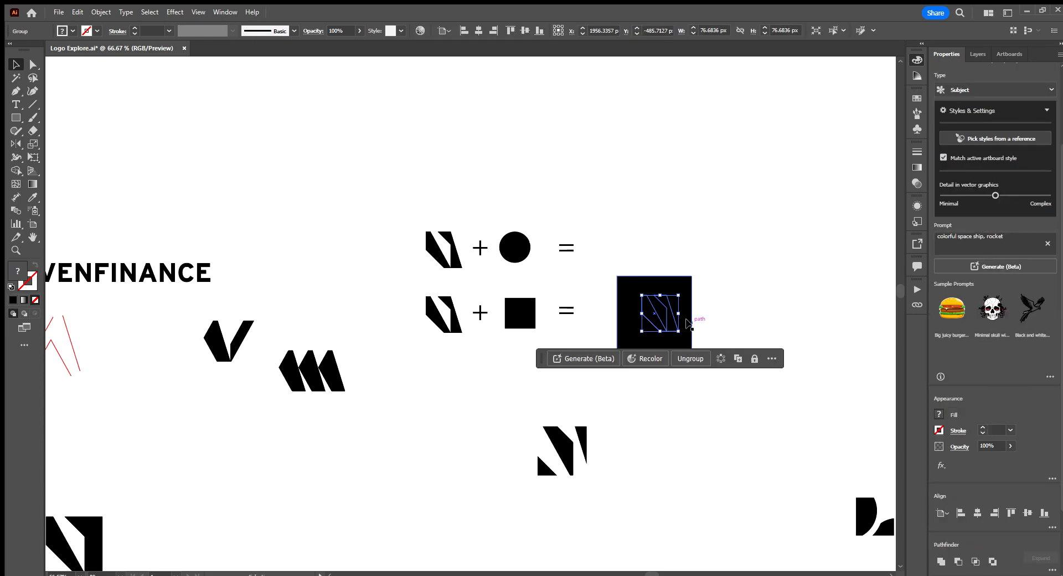
# Send the large square behind the copied mark and colour the mark white with the Eyedropper
pyautogui.click(515, 308)
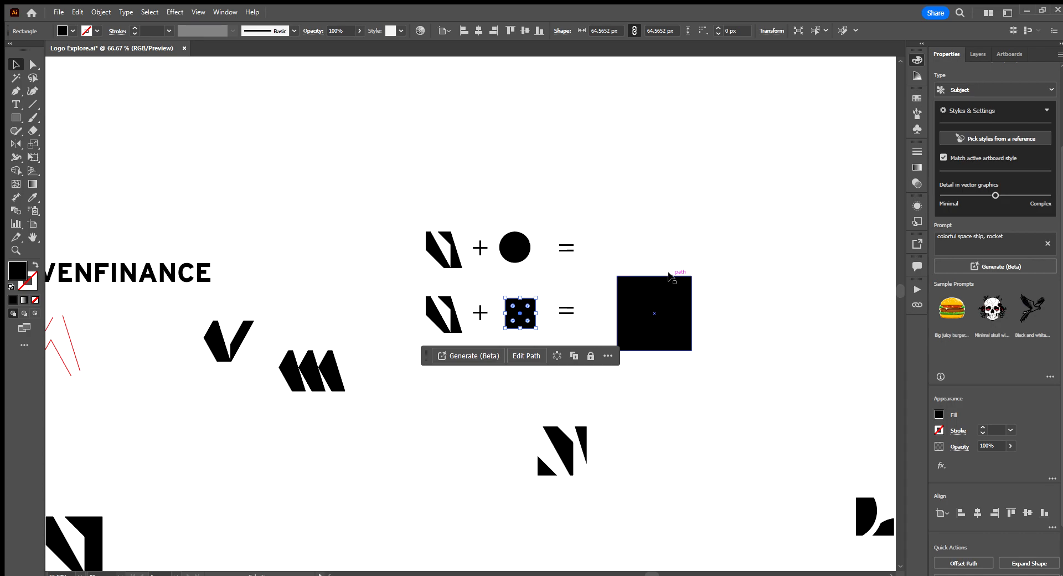
pyautogui.click(670, 276)
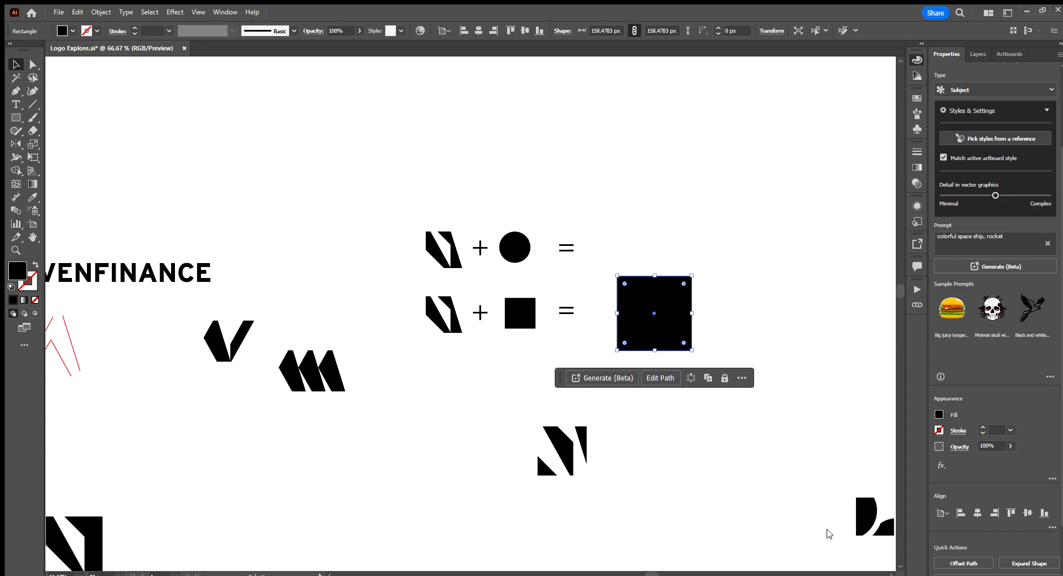
pyautogui.click(660, 313)
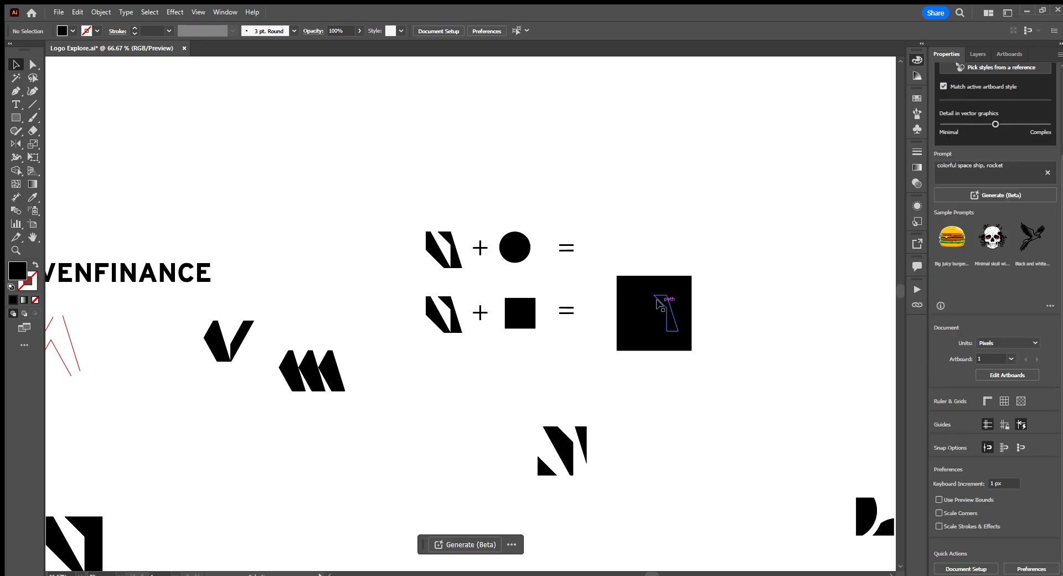
pyautogui.press('i')
pyautogui.click(746, 326)
pyautogui.press('v')
pyautogui.click(749, 321)
pyautogui.scroll(3, 678, 304)
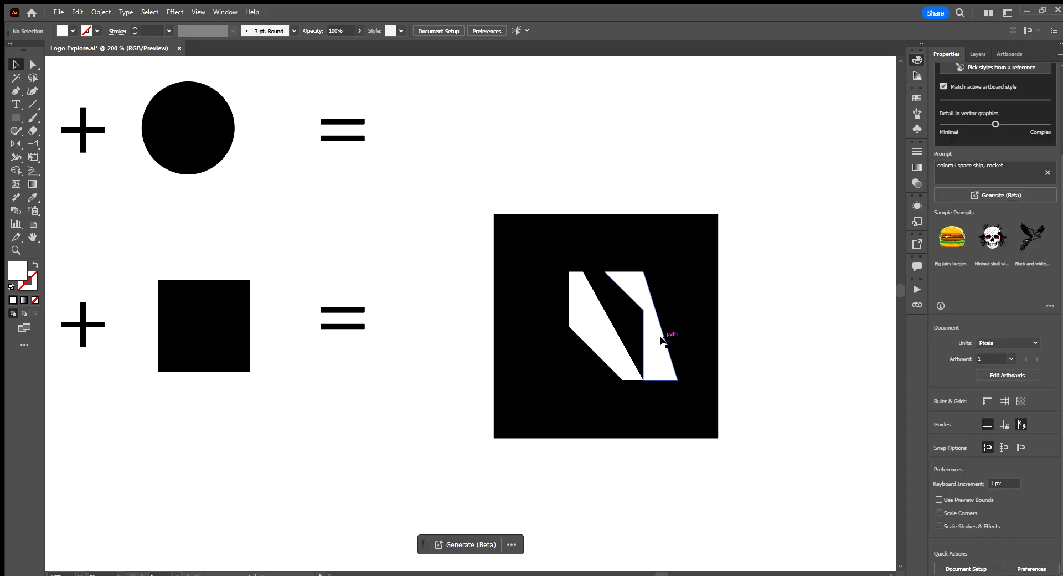
# Rotate and enlarge the white mark, placing it diagonally across the large square so it overhangs the upper edge
pyautogui.click(634, 335)
pyautogui.moveTo(660, 264); pyautogui.dragTo(686, 103)
pyautogui.click(722, 163)
pyautogui.moveTo(701, 306); pyautogui.dragTo(683, 241)
pyautogui.click(788, 314)
pyautogui.scroll(-3, 768, 324)
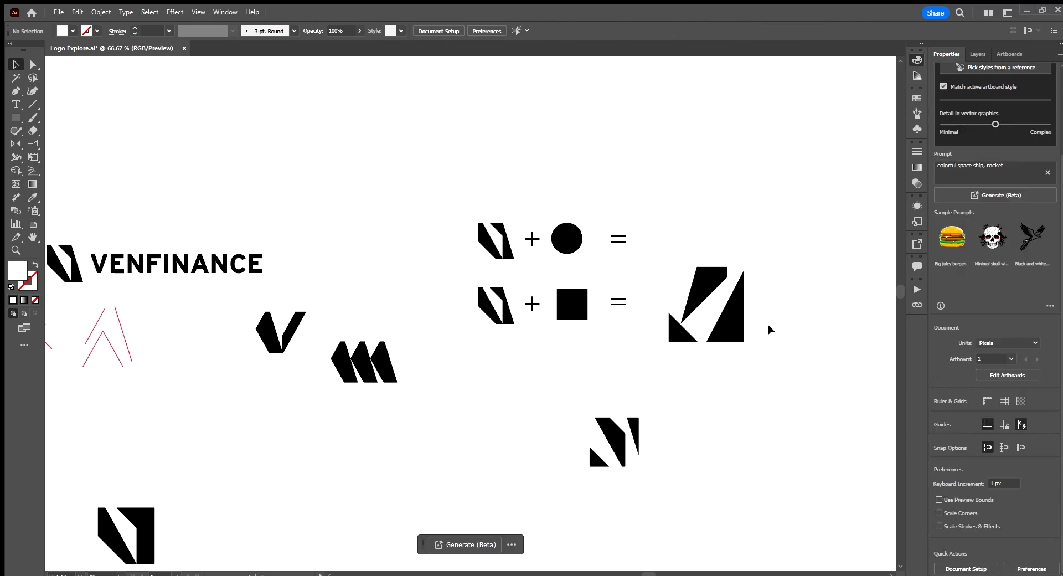
# Remove all white pieces and overhangs of the rotated mark with the Shape Builder tool, leaving the square's three black pieces
pyautogui.scroll(5, 703, 316)
pyautogui.moveTo(700, 379); pyautogui.dragTo(382, 134)
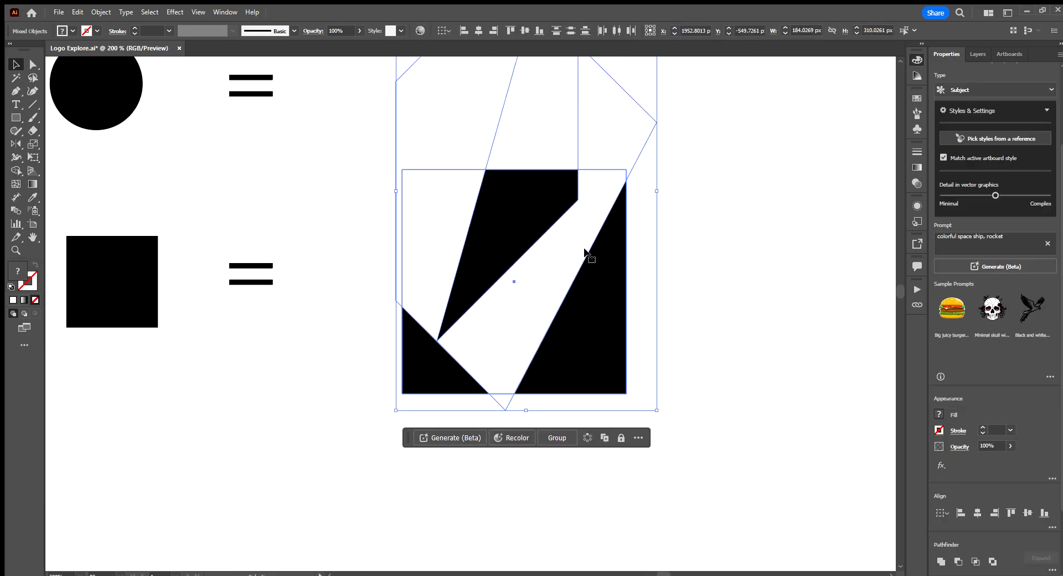
pyautogui.click(15, 172)
pyautogui.moveTo(416, 167)
pyautogui.mouseDown()
pyautogui.moveTo(398, 182)
pyautogui.moveTo(427, 206)
pyautogui.mouseUp()
pyautogui.moveTo(458, 107)
pyautogui.mouseDown()
pyautogui.moveTo(576, 106)
pyautogui.moveTo(616, 118)
pyautogui.mouseUp()
pyautogui.moveTo(422, 151); pyautogui.dragTo(366, 159)
pyautogui.moveTo(598, 154); pyautogui.dragTo(556, 249)
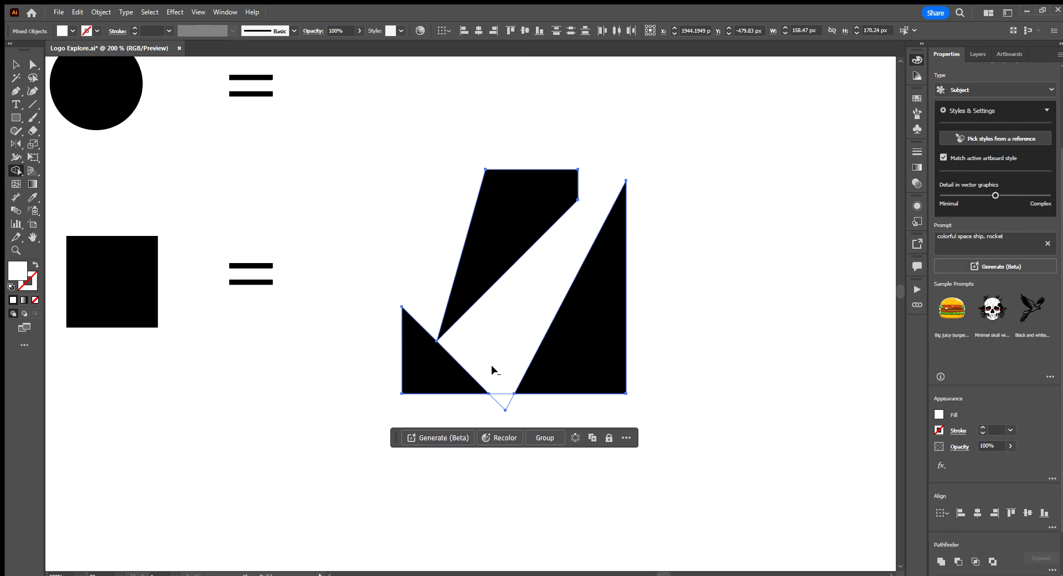
pyautogui.keyDown('alt'); pyautogui.click(504, 399); pyautogui.keyUp('alt')
pyautogui.press('v')
pyautogui.click(543, 457)
pyautogui.scroll(-3, 548, 370)
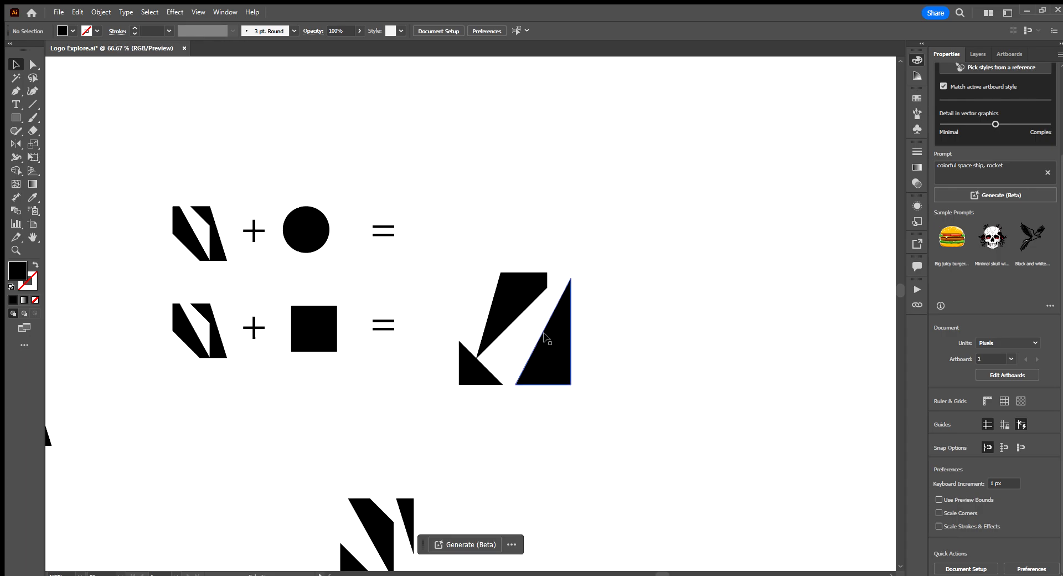
pyautogui.scroll(-3, 571, 302)
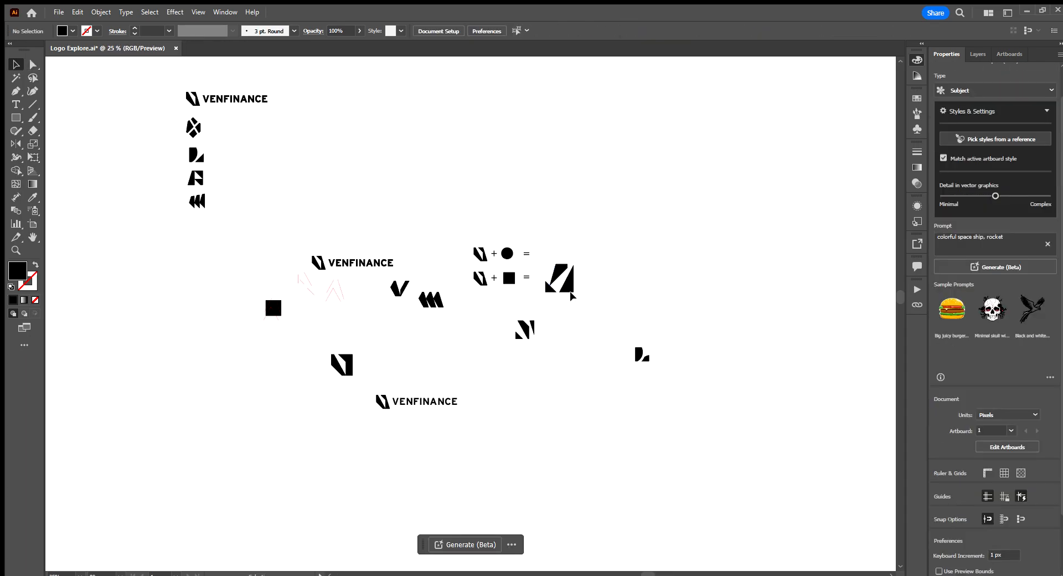
# Move the rotated-mark cut-out beside the first cut-out below the rows and scale it down slightly
pyautogui.scroll(1, 570, 291)
pyautogui.moveTo(553, 288); pyautogui.dragTo(584, 358)
pyautogui.scroll(4, 557, 349)
pyautogui.moveTo(548, 320); pyautogui.dragTo(539, 306)
pyautogui.click(548, 443)
pyautogui.scroll(-4, 488, 344)
# Draw a black rectangle far to the right of the rows and reshape its corner points into a pointed four-sided shape
pyautogui.click(19, 118)
pyautogui.moveTo(663, 227); pyautogui.dragTo(602, 264)
pyautogui.scroll(3, 702, 226)
pyautogui.press('a')
pyautogui.scroll(-3, 712, 260)
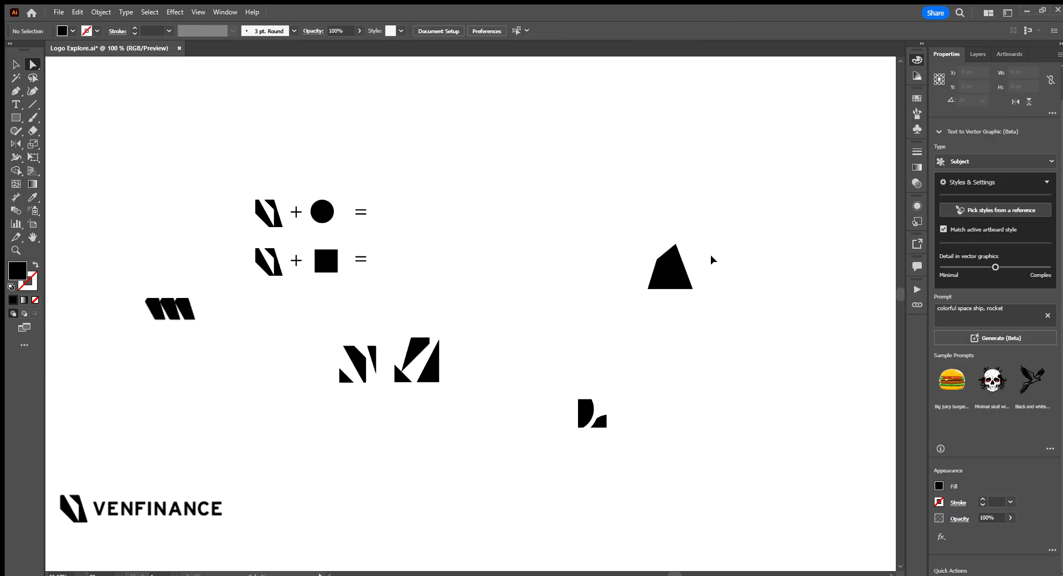
pyautogui.scroll(1, 712, 255)
pyautogui.press('v')
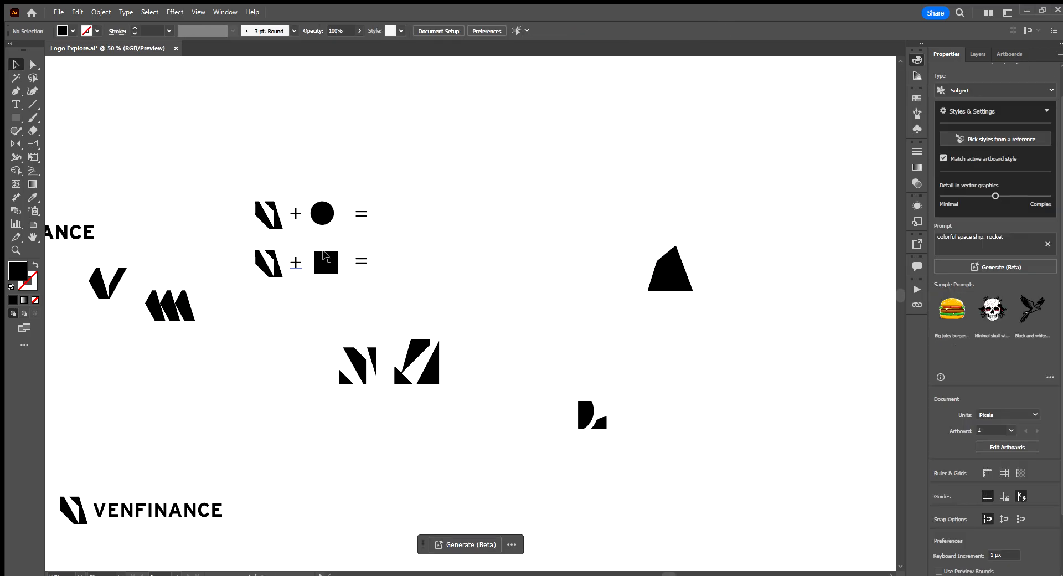
# Draw a black square about 159 px wide between the equation rows and the pointed four-sided shape
pyautogui.scroll(-2, 682, 254)
pyautogui.scroll(2, 671, 250)
pyautogui.scroll(-2, 671, 251)
pyautogui.click(16, 117)
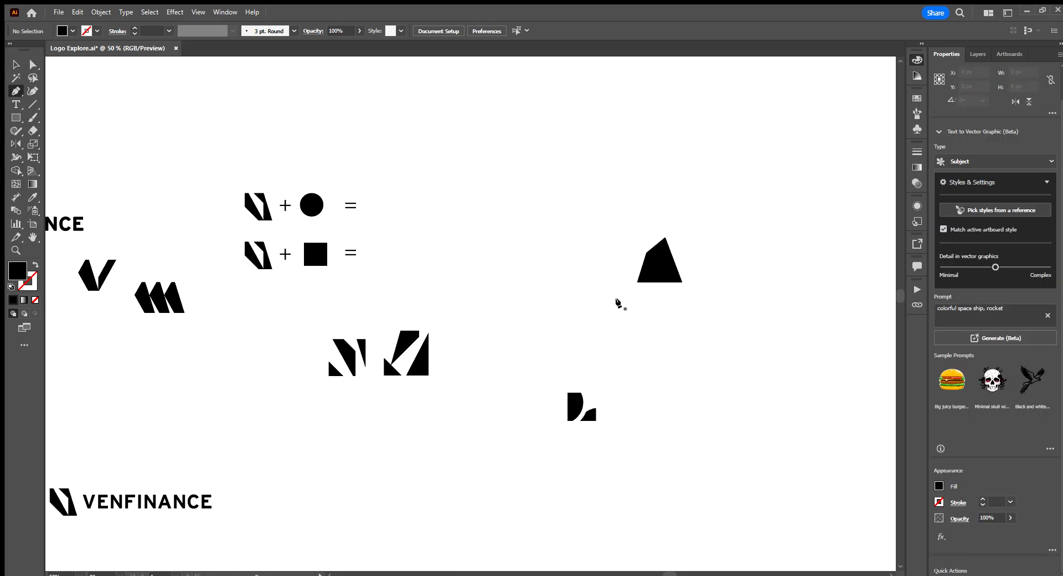
pyautogui.moveTo(520, 261); pyautogui.dragTo(575, 316)
pyautogui.press('v')
pyautogui.click(590, 296)
pyautogui.scroll(3, 586, 290)
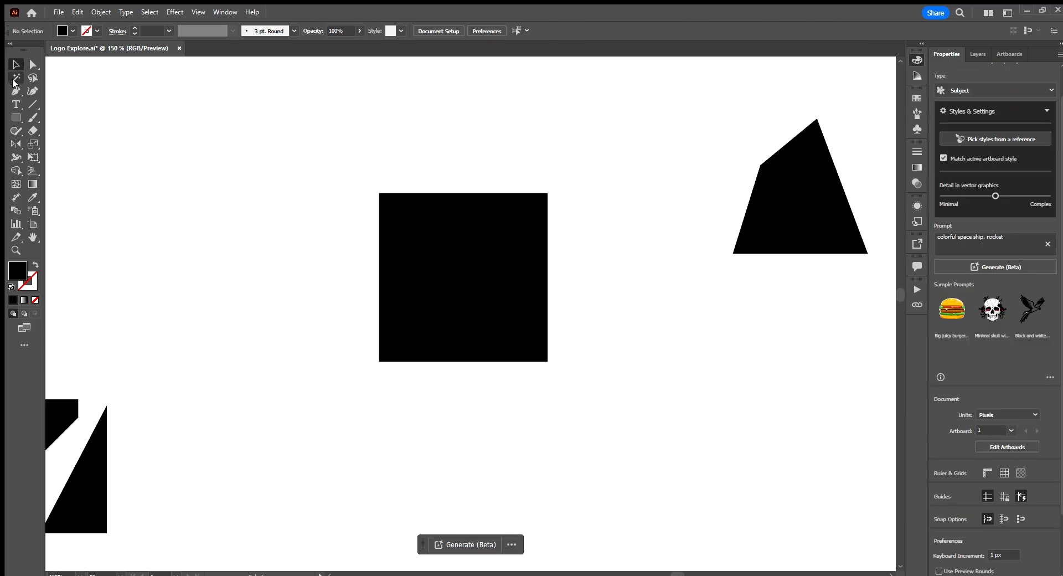
# Divide the new square with a diagonal line from upper right to lower left and remove its lower-right half with Shape Builder
pyautogui.click(33, 105)
pyautogui.moveTo(550, 194); pyautogui.dragTo(379, 361)
pyautogui.press('v')
pyautogui.moveTo(587, 381); pyautogui.dragTo(438, 158)
pyautogui.hotkey('shift', 'm')
pyautogui.keyDown('alt'); pyautogui.click(518, 304); pyautogui.keyUp('alt')
pyautogui.press('v')
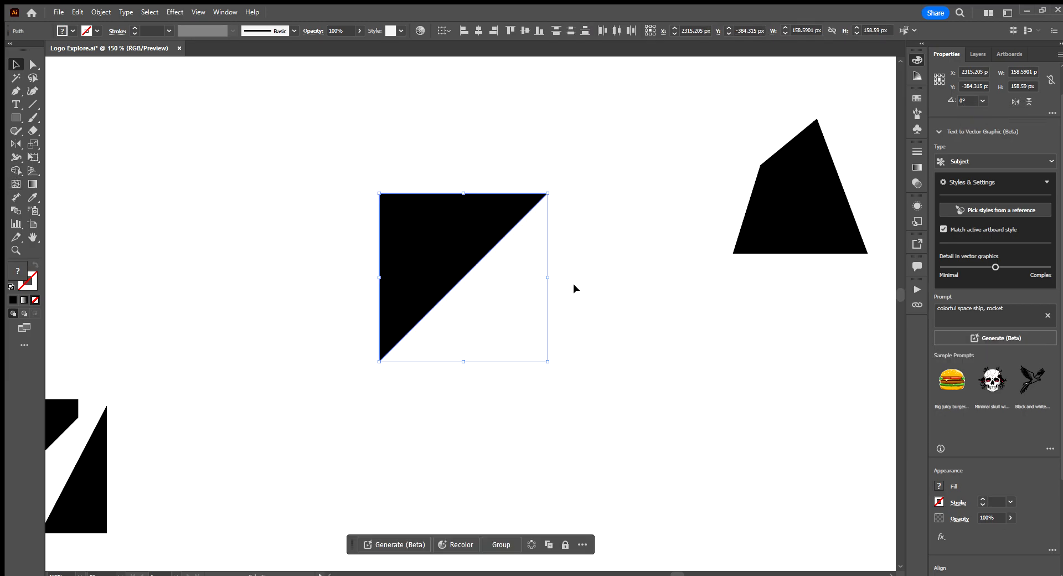
pyautogui.click(689, 335)
# Scale the black triangle down to about 75 px and move it just below and right of the lower row's equals sign
pyautogui.scroll(-3, 692, 335)
pyautogui.moveTo(605, 300); pyautogui.dragTo(500, 307)
pyautogui.hotkey('ctrl', 'shift', 'a')
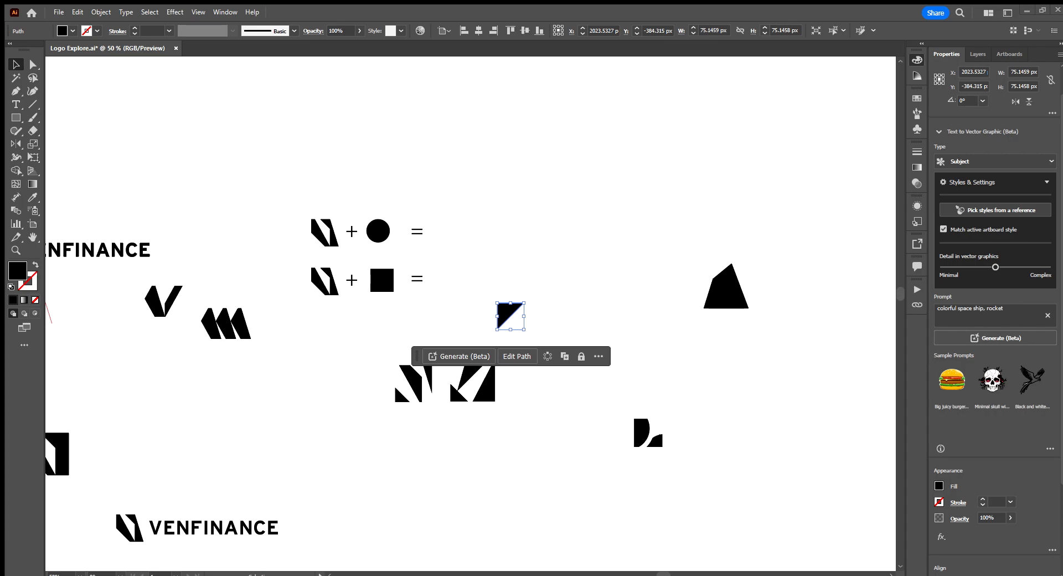
pyautogui.click(506, 454)
# Copy the red angle lines from below the VENFINANCE logo onto the separate black square
pyautogui.hscroll(-5, 374, 301)
pyautogui.moveTo(446, 177); pyautogui.dragTo(615, 286)
pyautogui.hscroll(-5, 388, 280)
pyautogui.moveTo(408, 328); pyautogui.dragTo(276, 237)
pyautogui.click(514, 391)
pyautogui.hscroll(5, 553, 398)
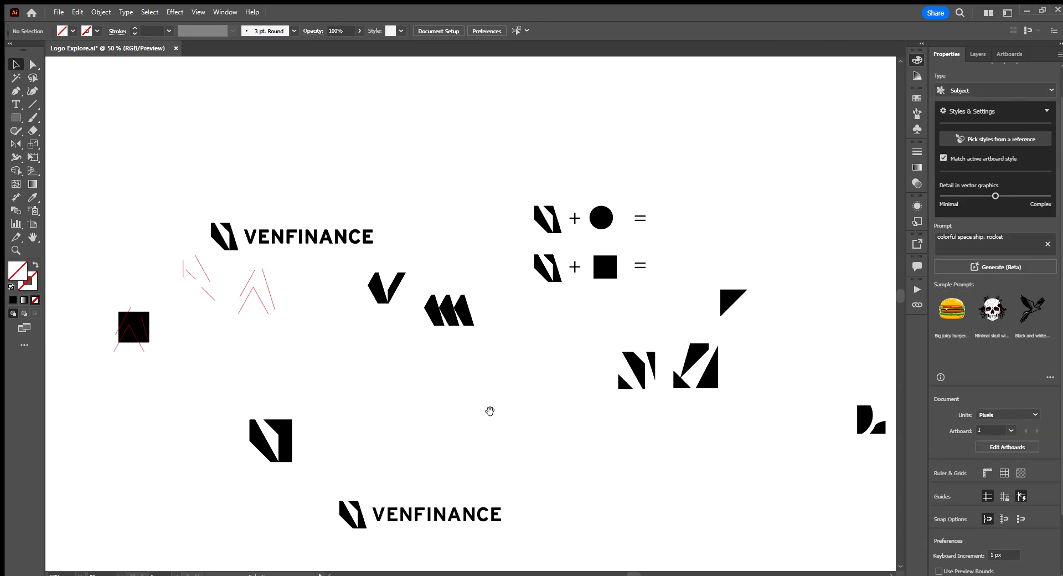
pyautogui.scroll(3, 554, 310)
pyautogui.scroll(-3, 510, 297)
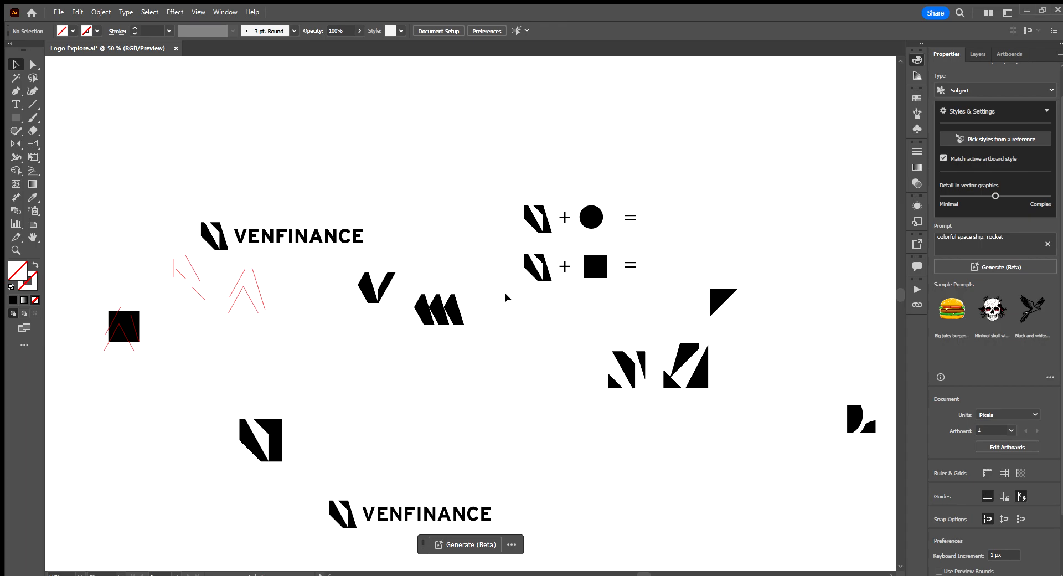
pyautogui.click(539, 269)
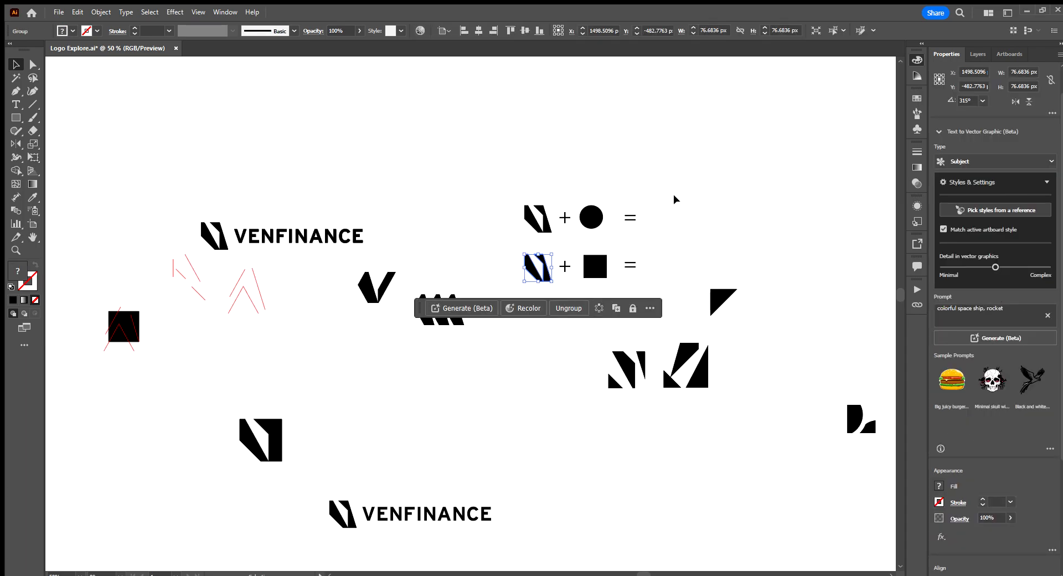
pyautogui.click(653, 201)
pyautogui.scroll(4, 636, 200)
pyautogui.scroll(-4, 429, 261)
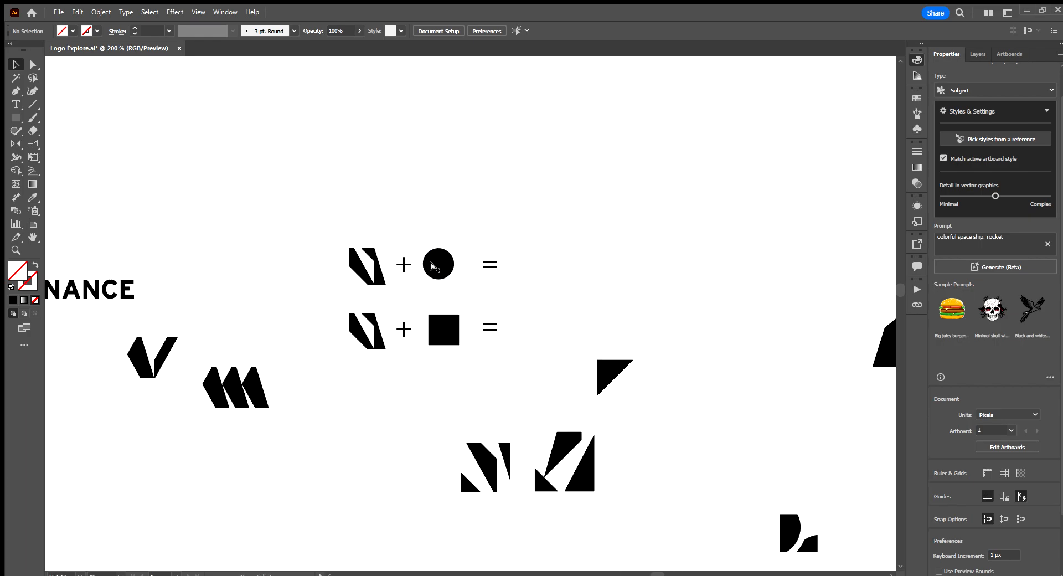
# Place a copy of the circle after the upper row's equals sign and enlarge it to about 138 px
pyautogui.click(436, 265)
pyautogui.moveTo(436, 265); pyautogui.dragTo(641, 294)
pyautogui.click(641, 294)
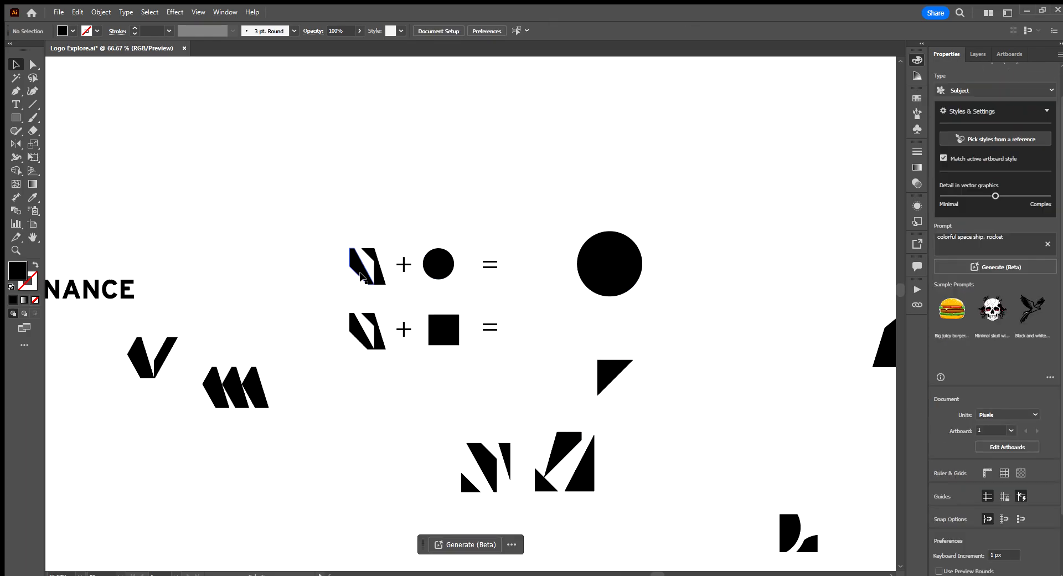
pyautogui.click(613, 264)
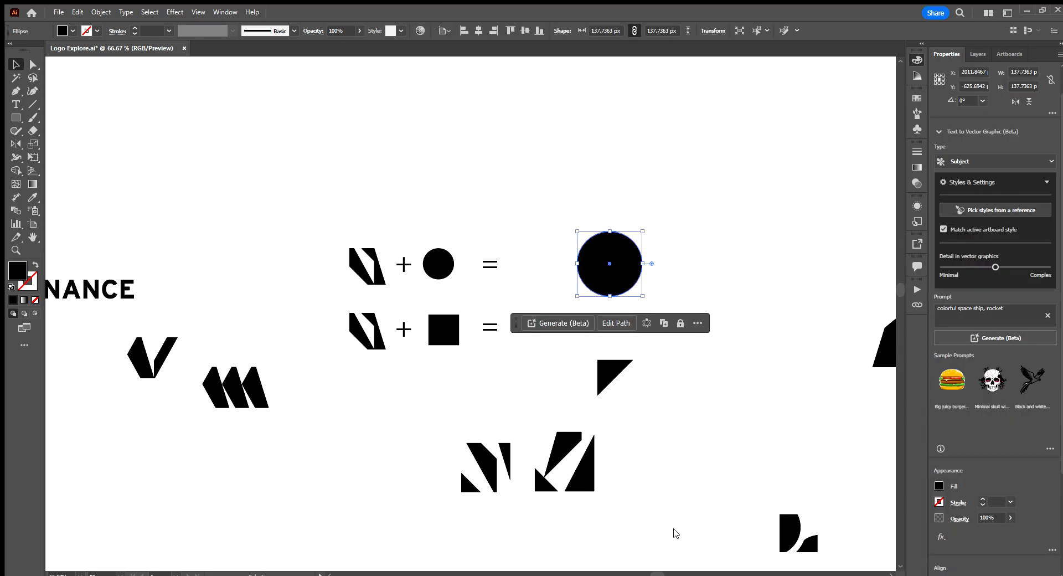
pyautogui.click(777, 367)
# Copy the upper row's mark onto the large circle and colour it white with the Eyedropper
pyautogui.moveTo(375, 269); pyautogui.dragTo(622, 270)
pyautogui.scroll(3, 622, 269)
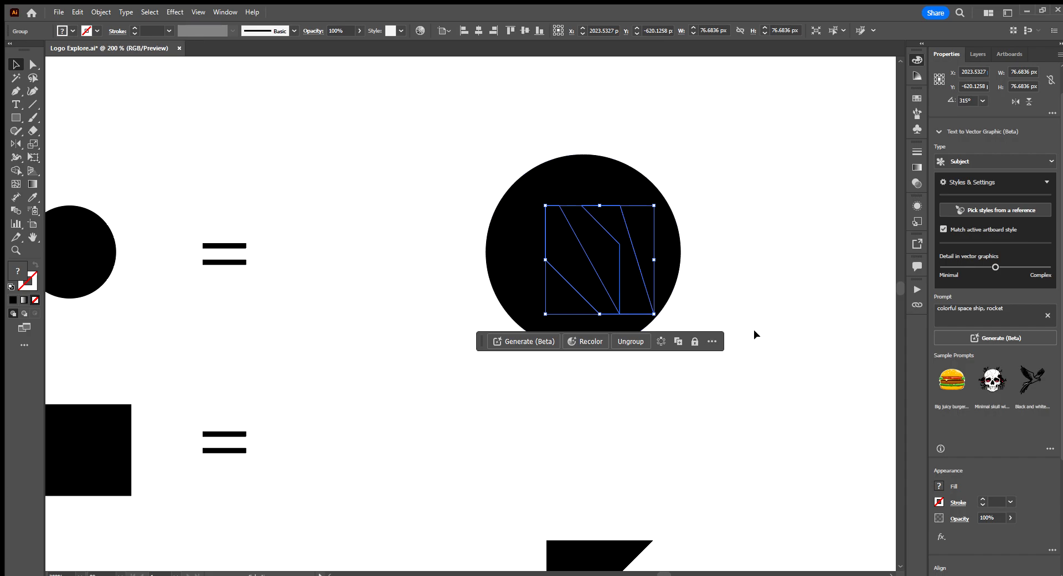
pyautogui.press('i')
pyautogui.click(766, 297)
pyautogui.press('v')
pyautogui.click(768, 293)
# Enlarge the white mark and position it to span the whole circle, dividing it into separate black segments
pyautogui.moveTo(654, 313); pyautogui.dragTo(679, 332)
pyautogui.click(711, 363)
pyautogui.click(767, 262)
pyautogui.click(746, 251)
pyautogui.keyDown('alt'); pyautogui.scroll(-1, 746, 248); pyautogui.keyUp('alt')
pyautogui.click(792, 231)
pyautogui.click(778, 348)
pyautogui.click(797, 281)
pyautogui.click(761, 275)
pyautogui.scroll(-2, 761, 274)
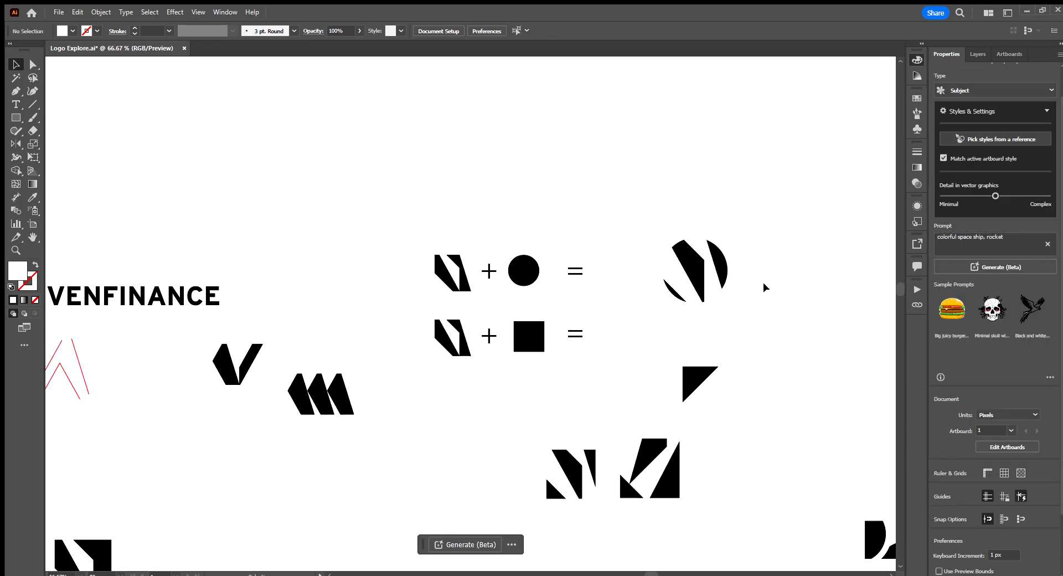
pyautogui.hscroll(1, 763, 283)
pyautogui.scroll(-1, 726, 285)
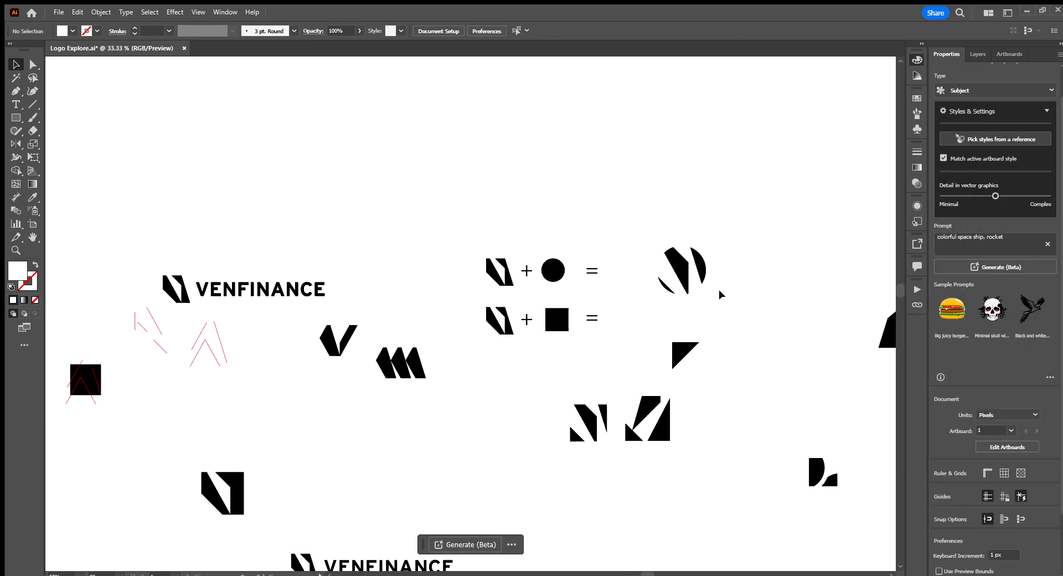